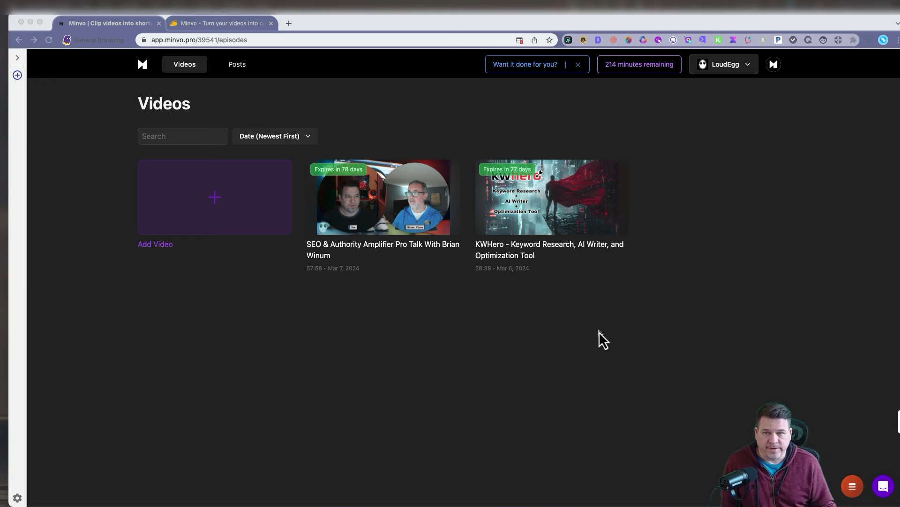
Switch to Minvo's AppSumo page and review the license tiers, highlighting the unlimited monthly moment exports of License Tier 1
left_click(209, 25)
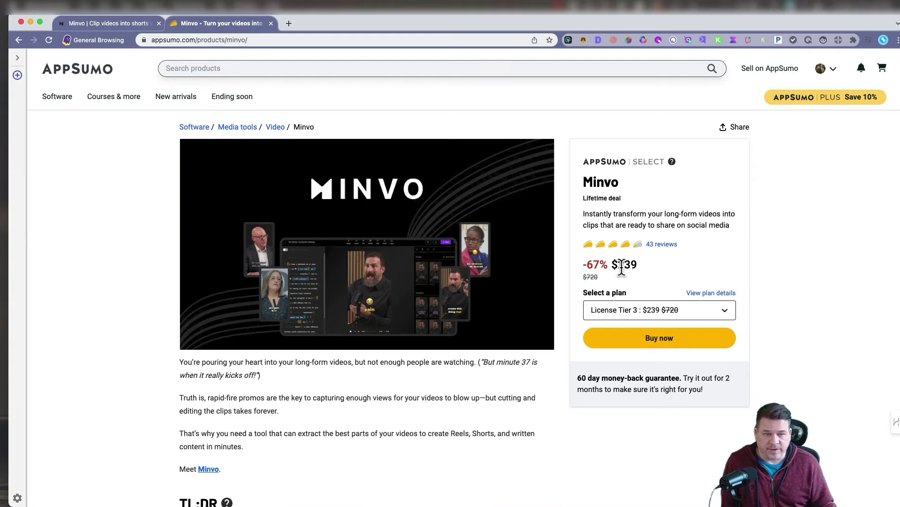
mouse_move(479, 274)
scroll(468, 303, "down", 20)
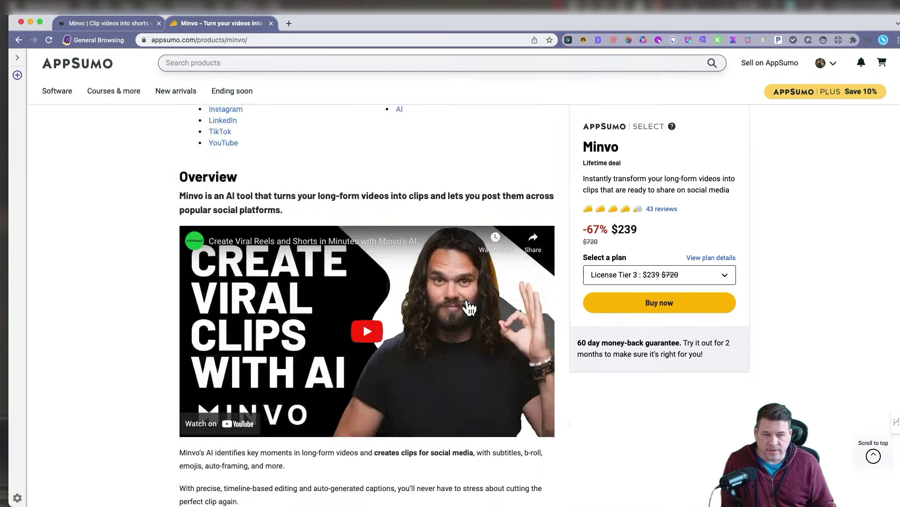
scroll(465, 301, "down", 10)
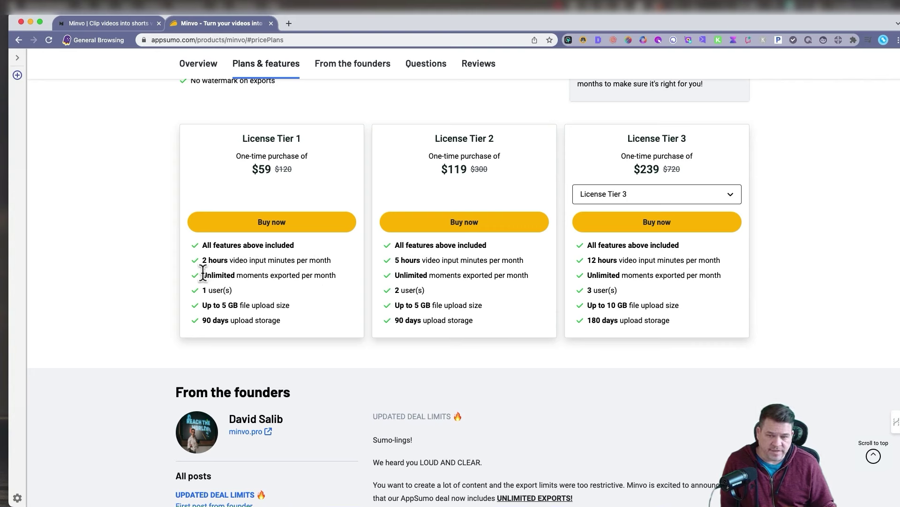
left_click_drag(201, 275, 333, 275)
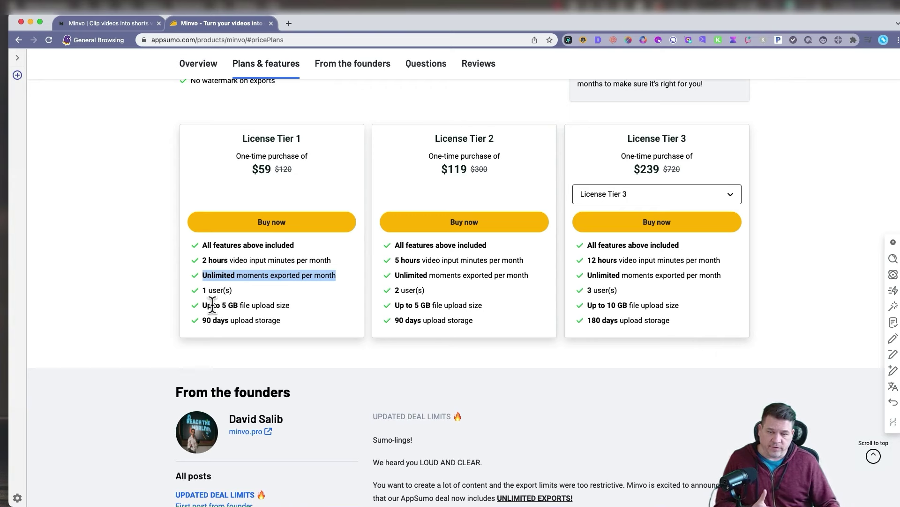
left_click(218, 320)
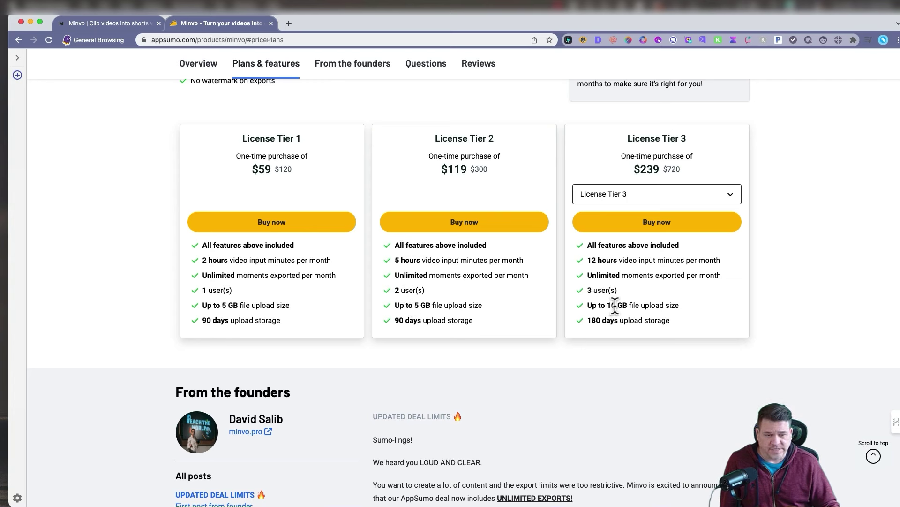
Show the License Tier 5 features in the third plan card, and return the card to License Tier 3
left_click(706, 204)
left_click(675, 256)
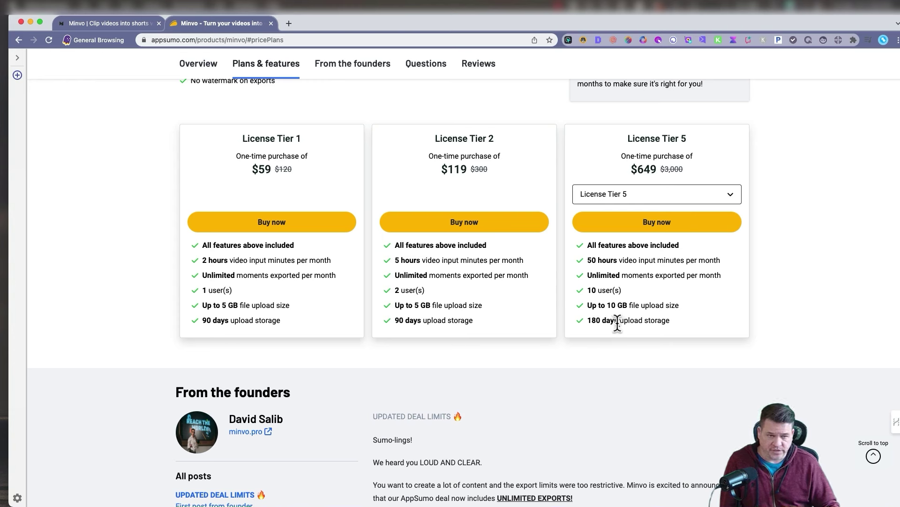
left_click(685, 193)
left_click(635, 217)
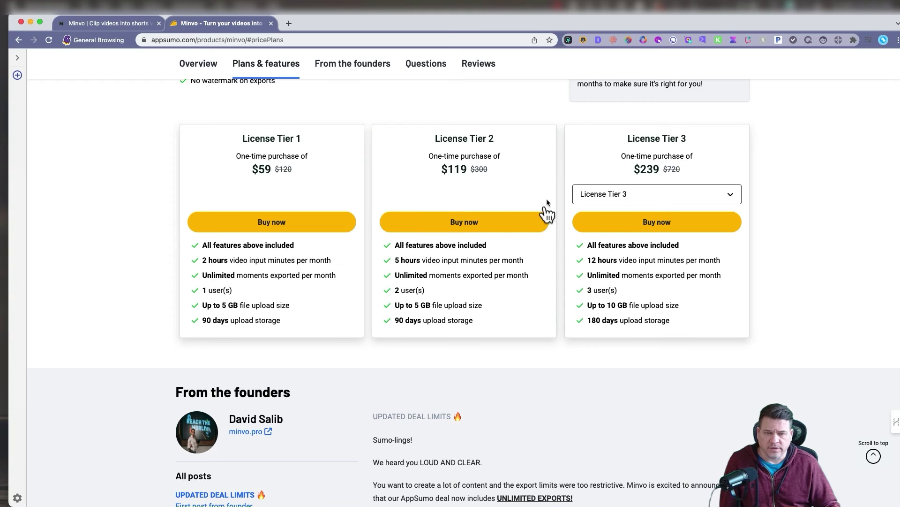
Return to the Minvo app, inspect the upload and YouTube import options for making shorts from a video, and close the dialog
left_click(118, 24)
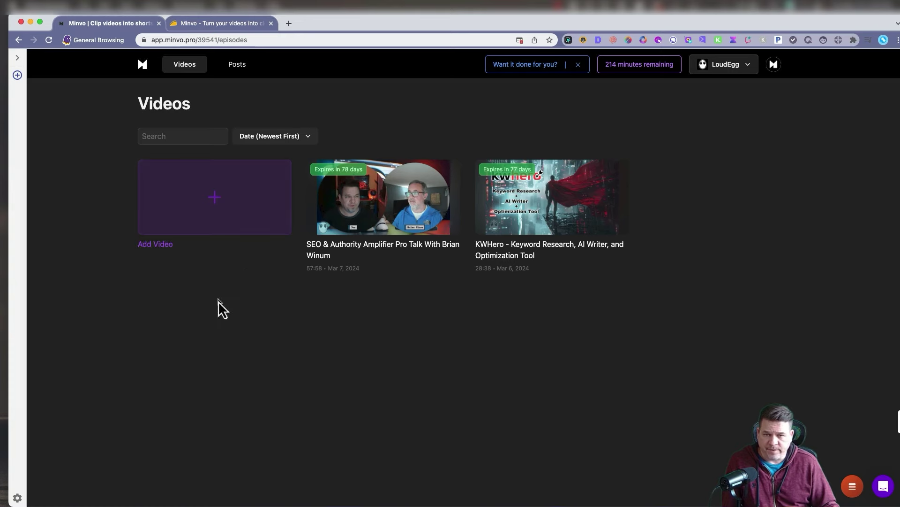
left_click(214, 197)
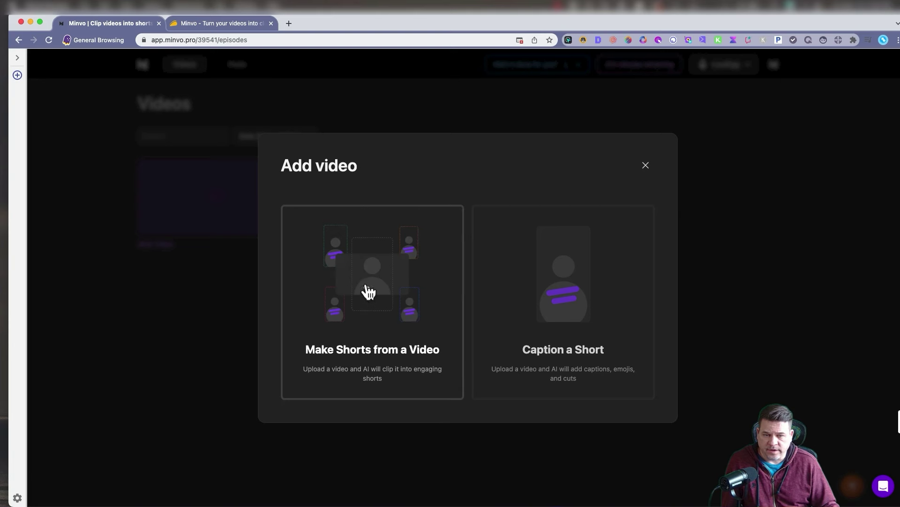
left_click(367, 297)
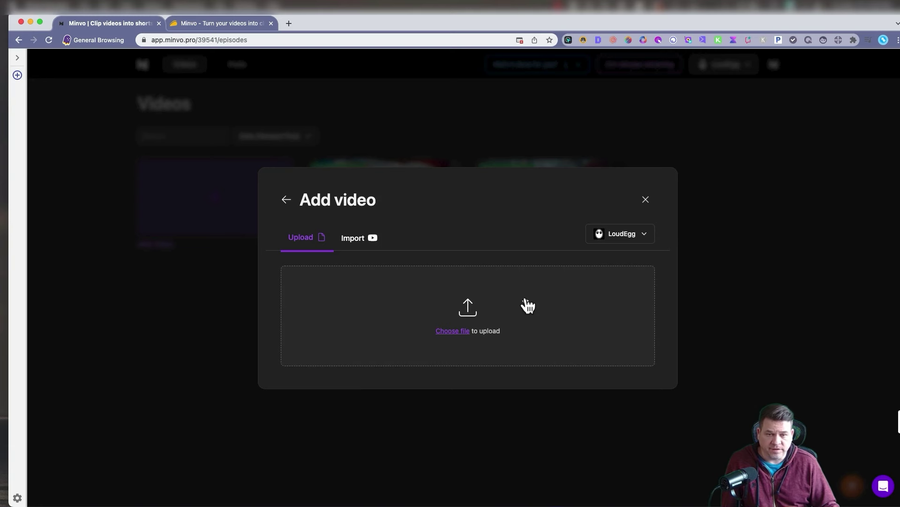
left_click(370, 240)
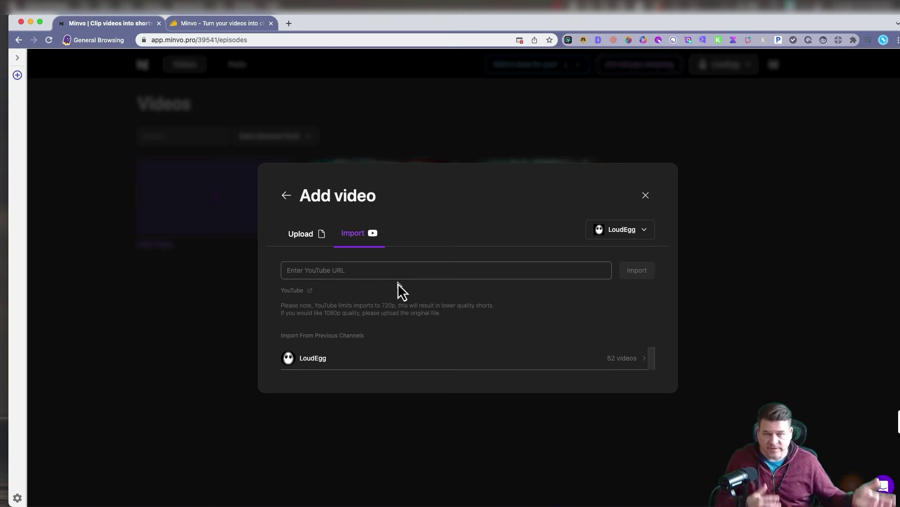
left_click(646, 195)
Open the generated moments of the SEO & Authority Amplifier Pro talk video
mouse_move(395, 207)
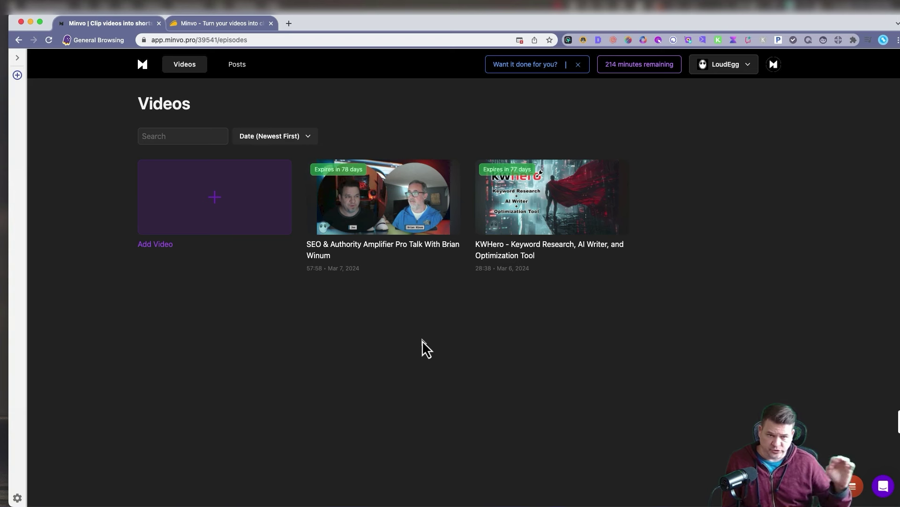
mouse_move(352, 193)
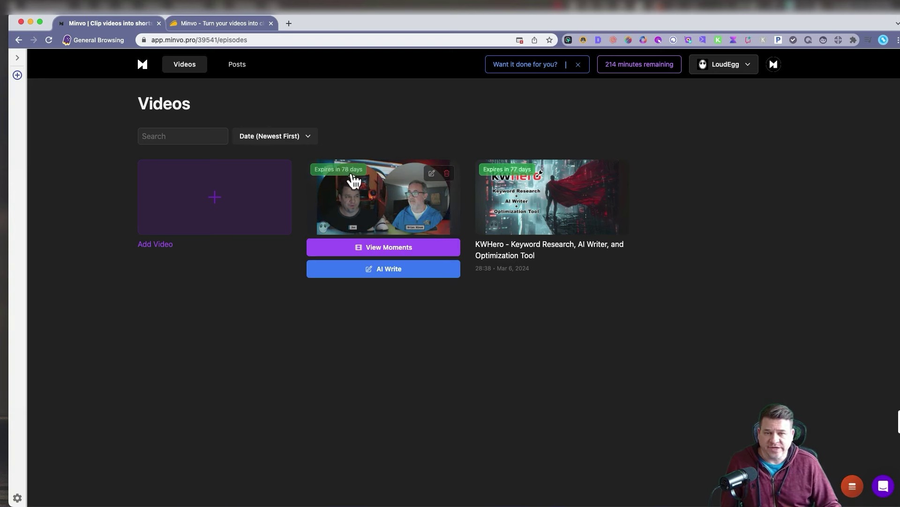
mouse_move(571, 187)
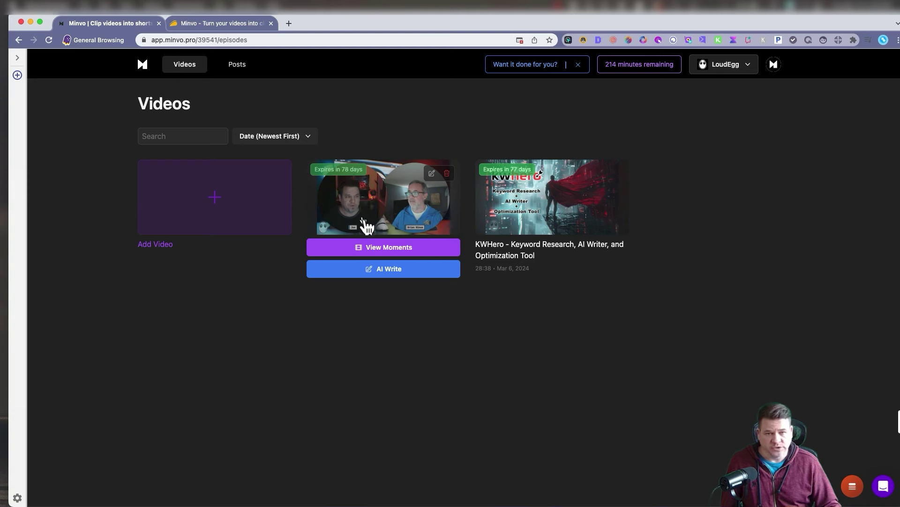
left_click(383, 201)
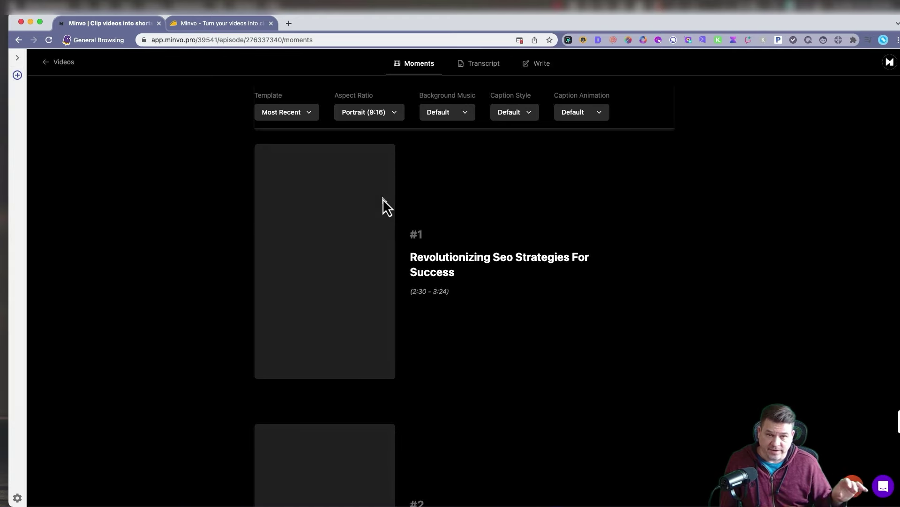
Look through the list of generated moments, examining their titles, descriptions, time ranges and editing options
scroll(663, 207, "down", 15)
scroll(663, 207, "down", 15)
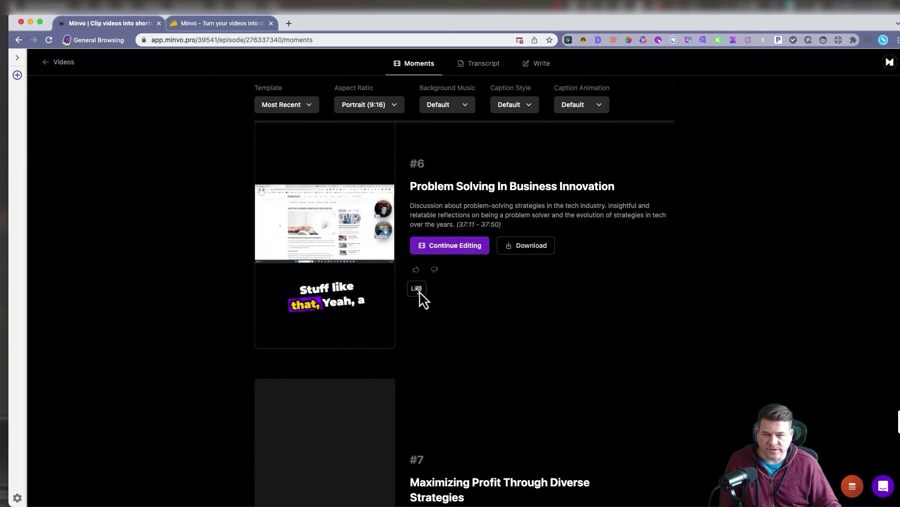
scroll(543, 311, "down", 10)
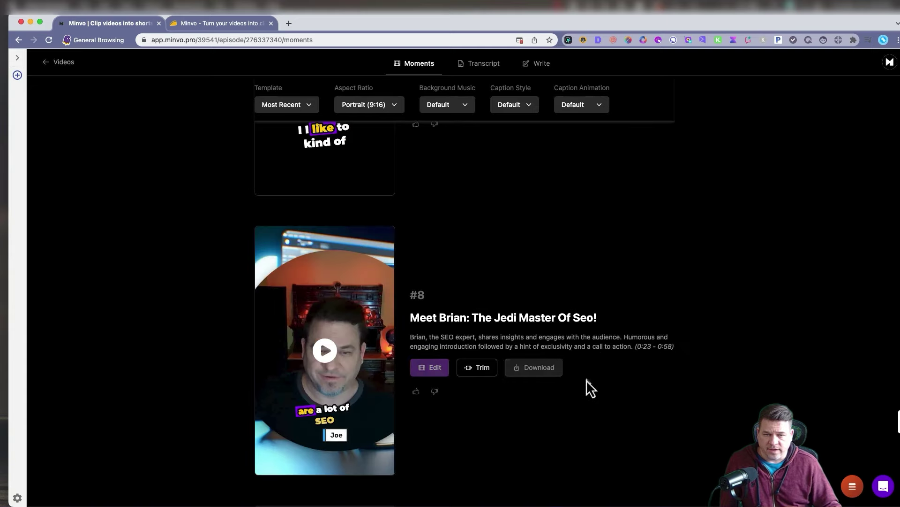
scroll(638, 370, "down", 10)
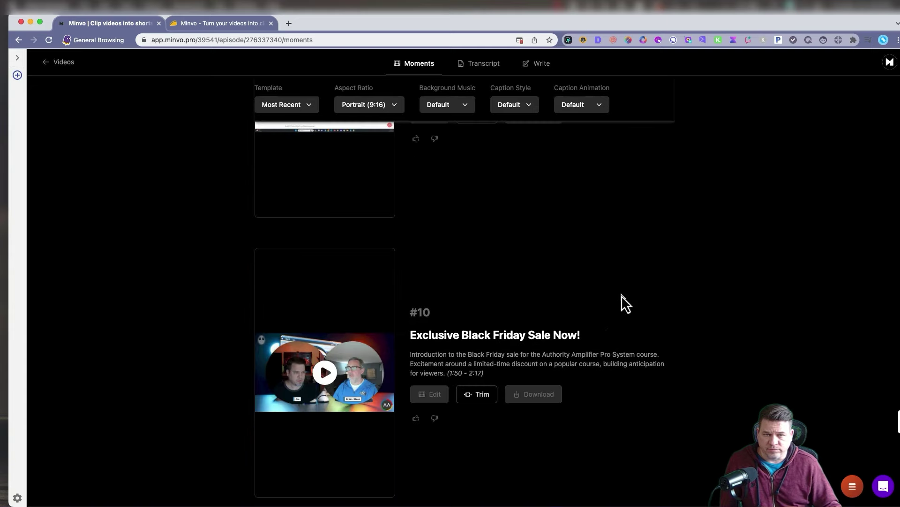
scroll(621, 295, "up", 20)
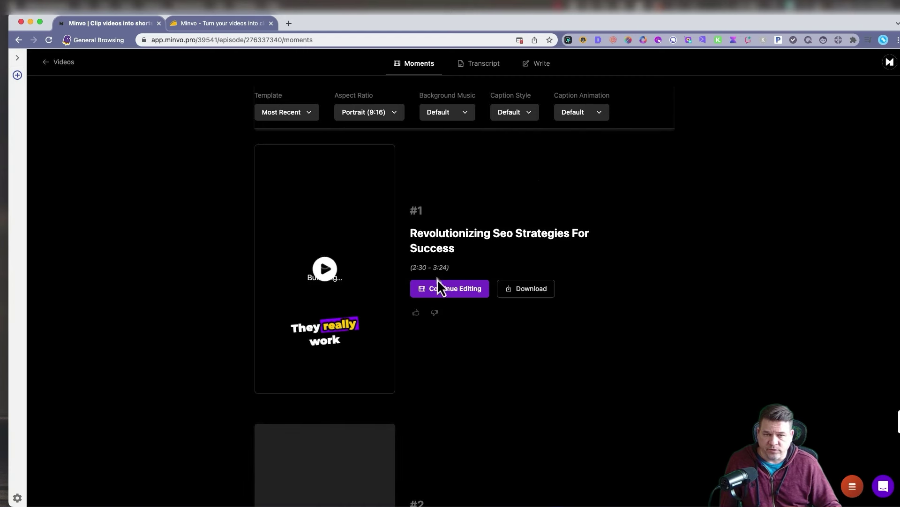
scroll(451, 288, "down", 12)
scroll(450, 290, "down", 6)
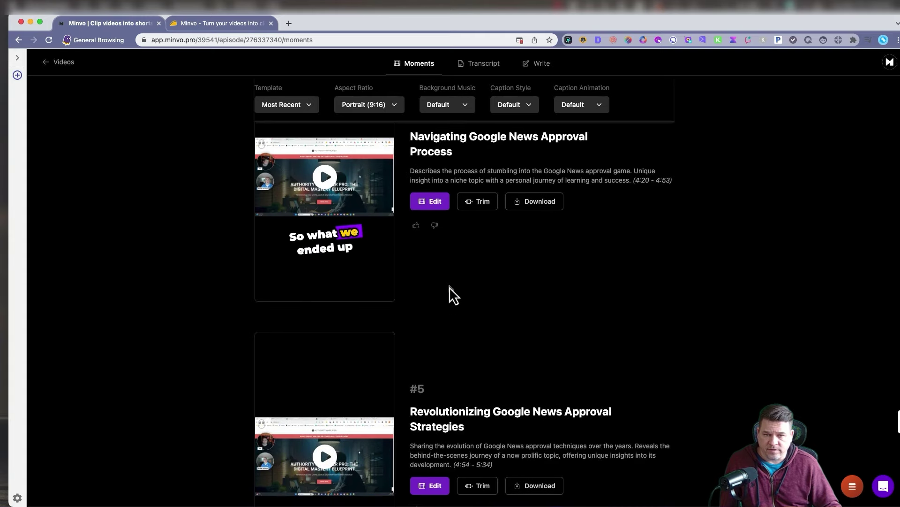
scroll(426, 207, "up", 1)
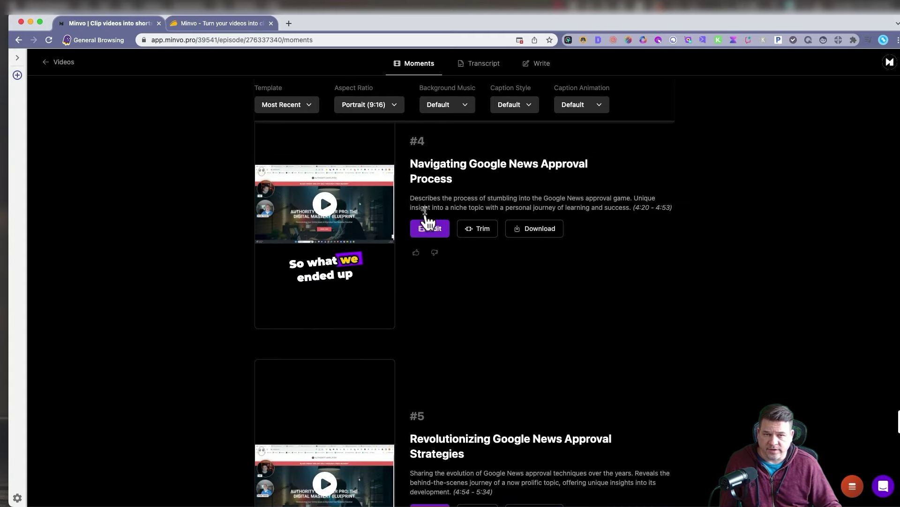
Preview the moments in the Landscape (16:9) and Square (1:1) aspect ratios
left_click(377, 107)
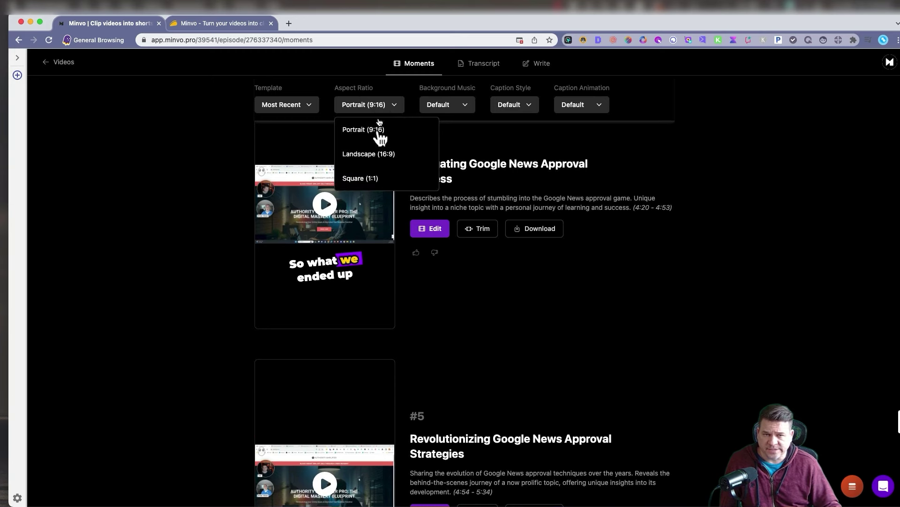
left_click(376, 165)
left_click(404, 106)
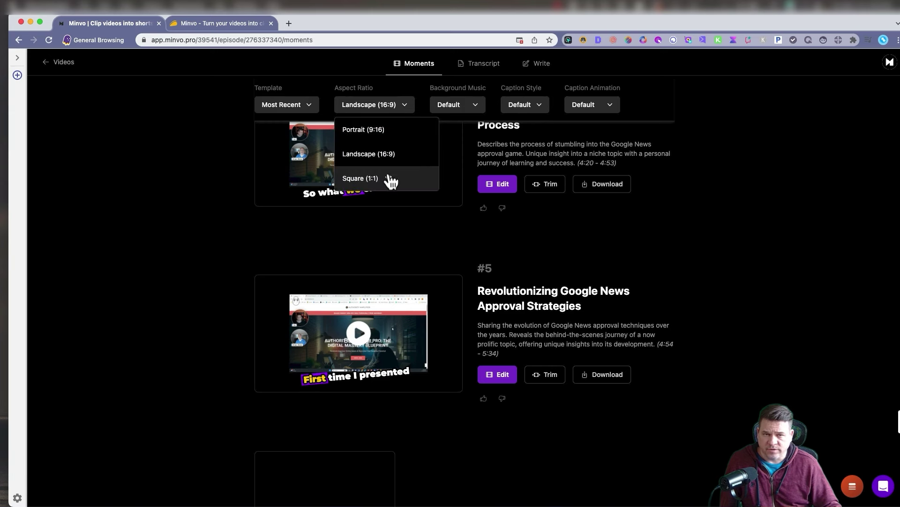
left_click(391, 179)
View the available background music and caption styles, and set the aspect ratio back to Portrait (9:16)
left_click(451, 107)
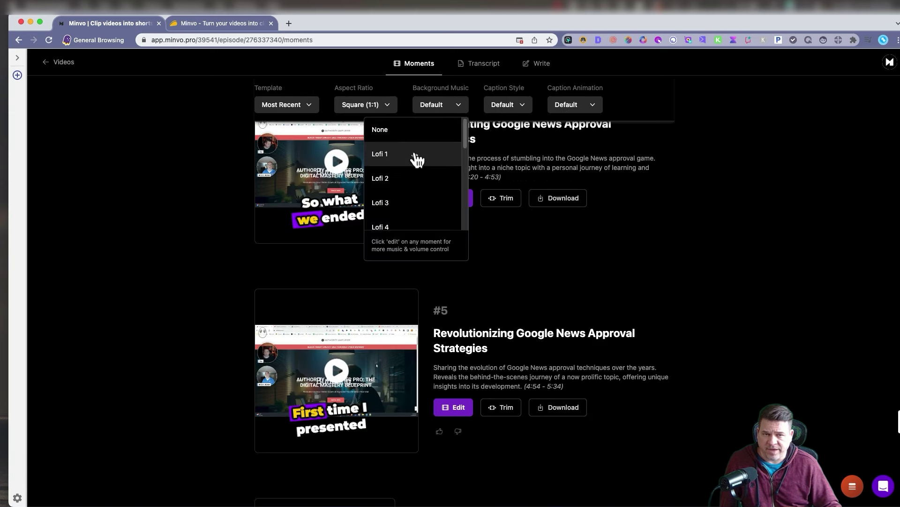
left_click(524, 109)
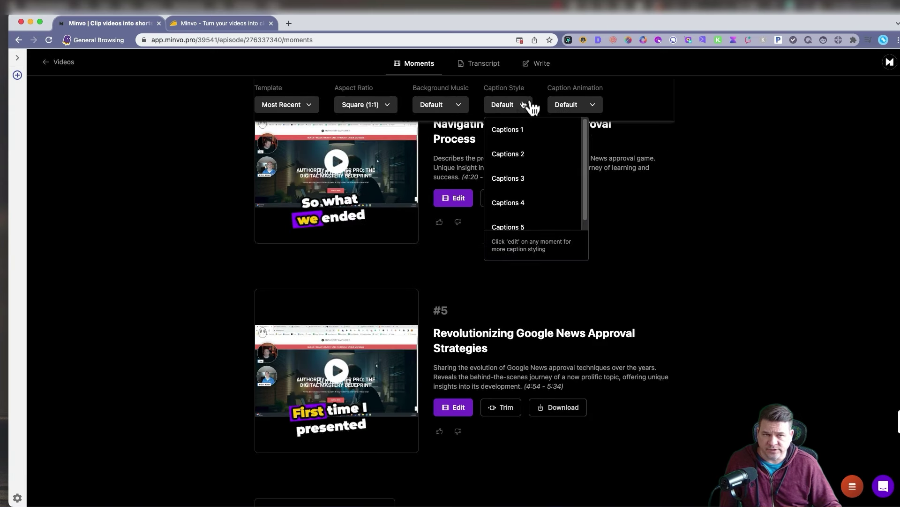
left_click(389, 107)
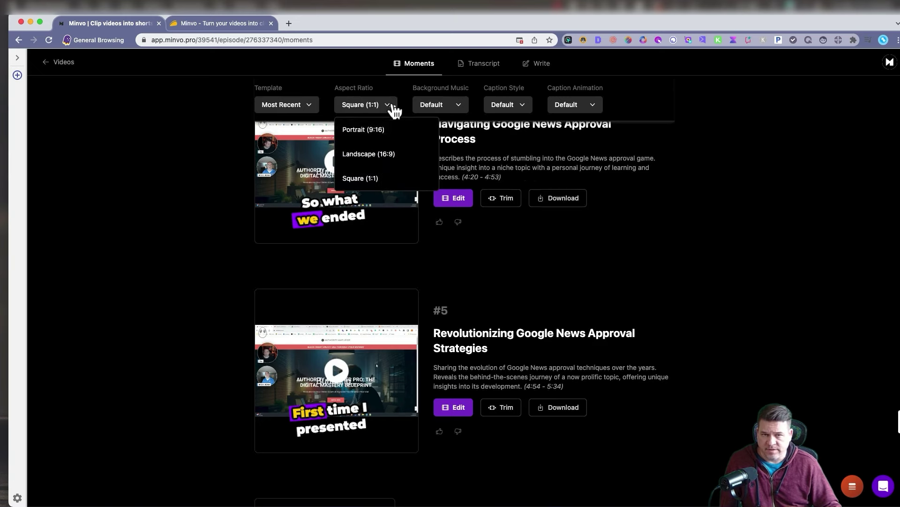
left_click(381, 135)
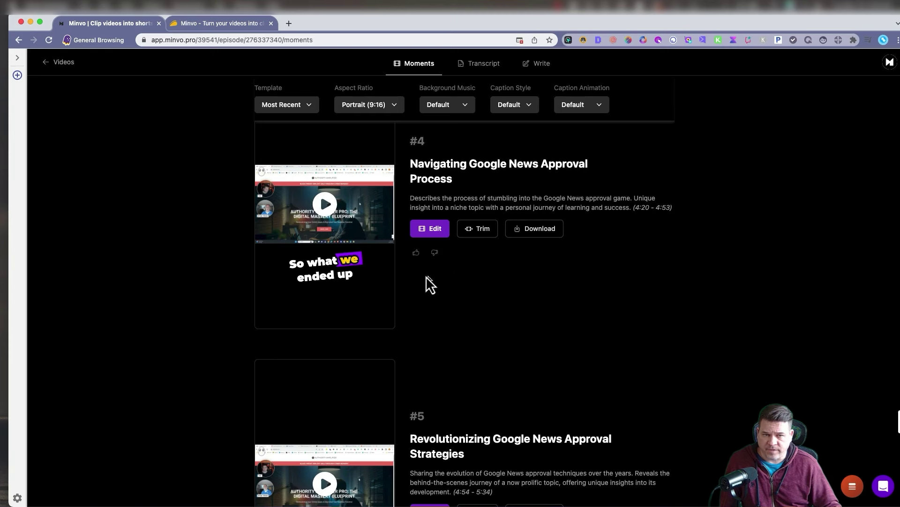
Open moment #4, "Navigating Google News Approval Process", for editing and play its preview
left_click(429, 230)
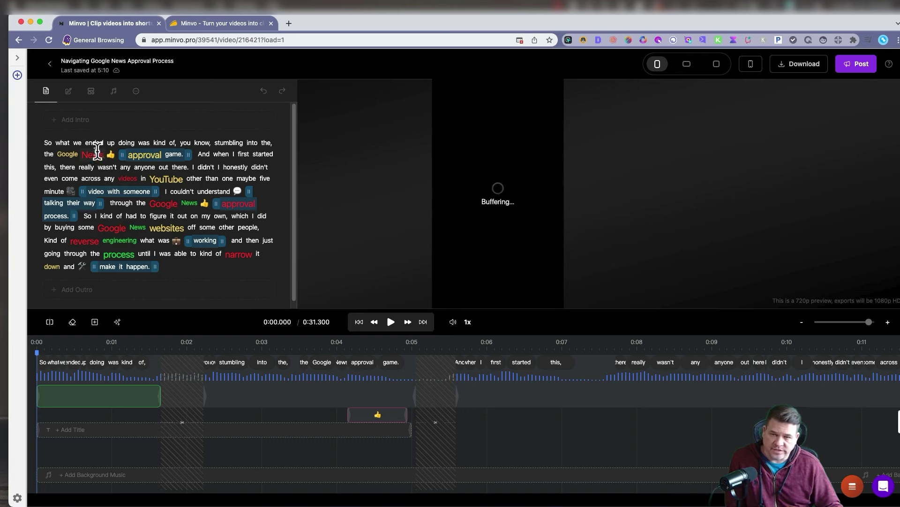
left_click(391, 322)
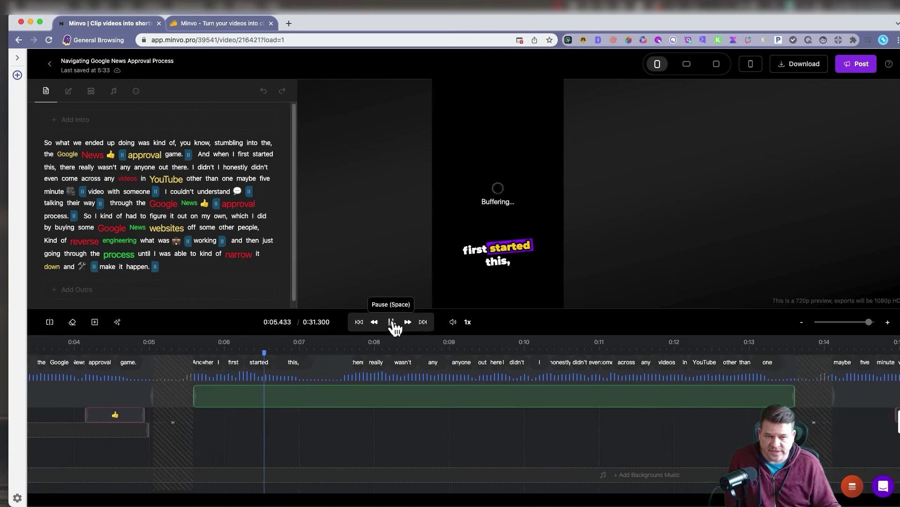
key("XF86AudioRaiseVolume")
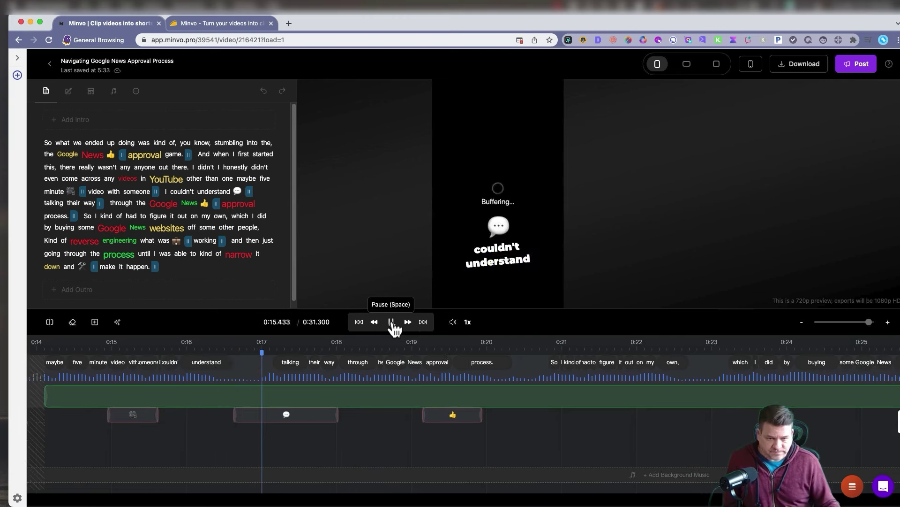
left_click(392, 323)
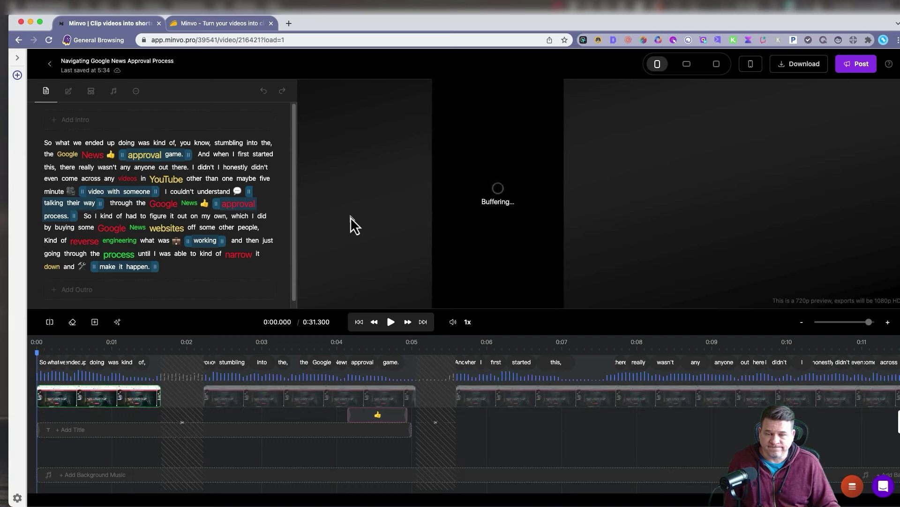
Play the clip to about 6 seconds, pause it, and reposition the captions over the video and back beneath it
left_click(389, 324)
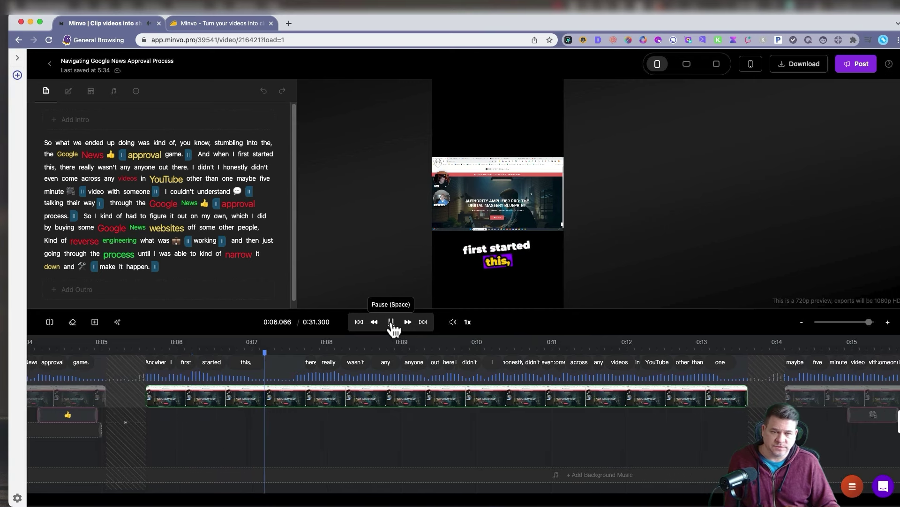
left_click(391, 322)
left_click(488, 244)
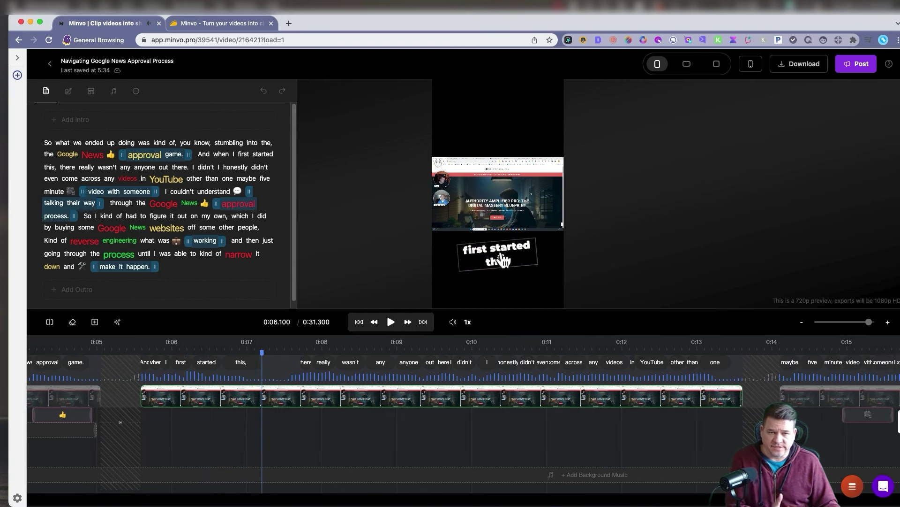
left_click_drag(503, 260, 501, 162)
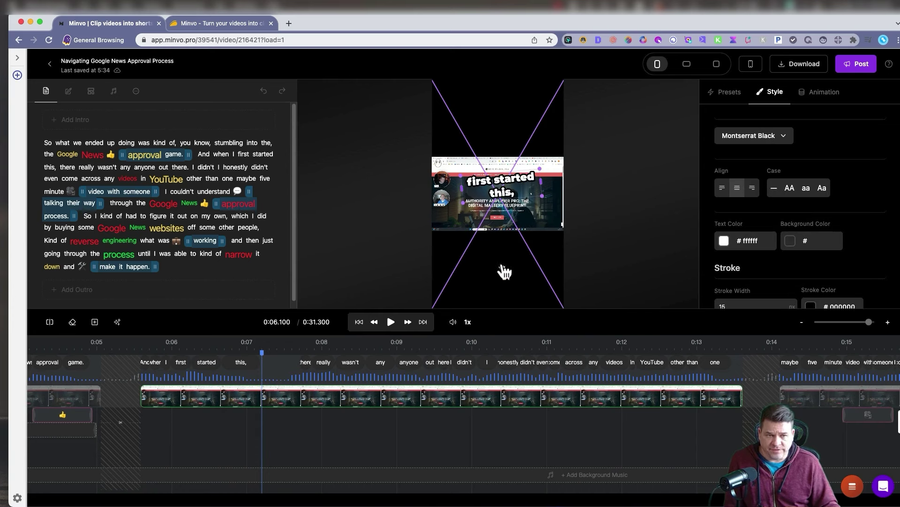
left_click_drag(498, 244, 505, 298)
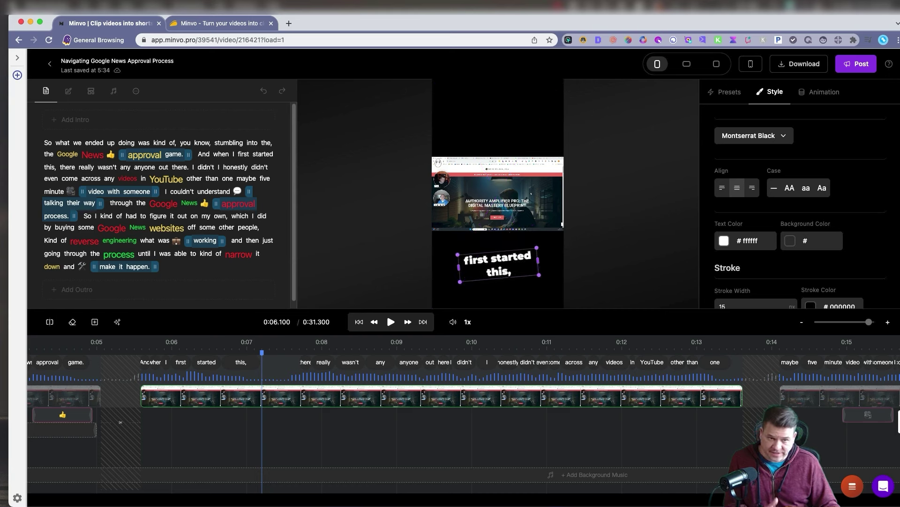
Set the caption font to Aapex and choose the Pop page animation
left_click(780, 146)
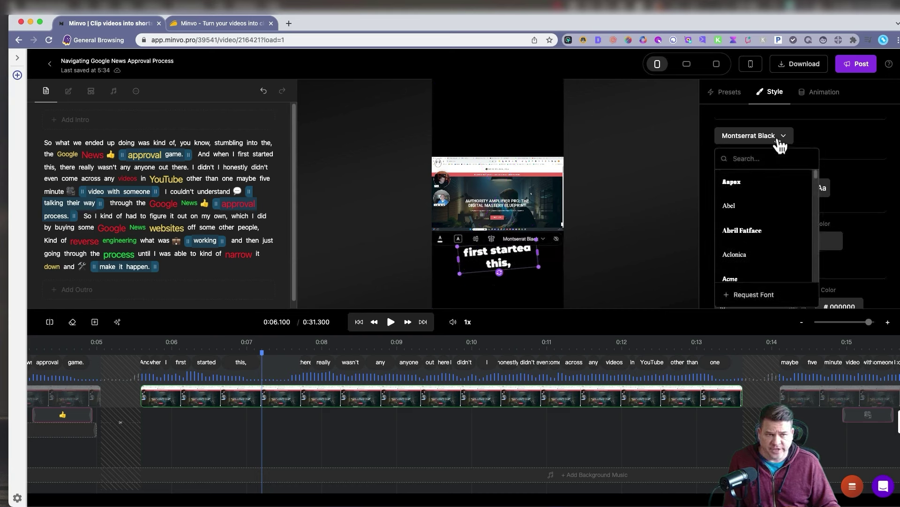
left_click(755, 180)
left_click(820, 93)
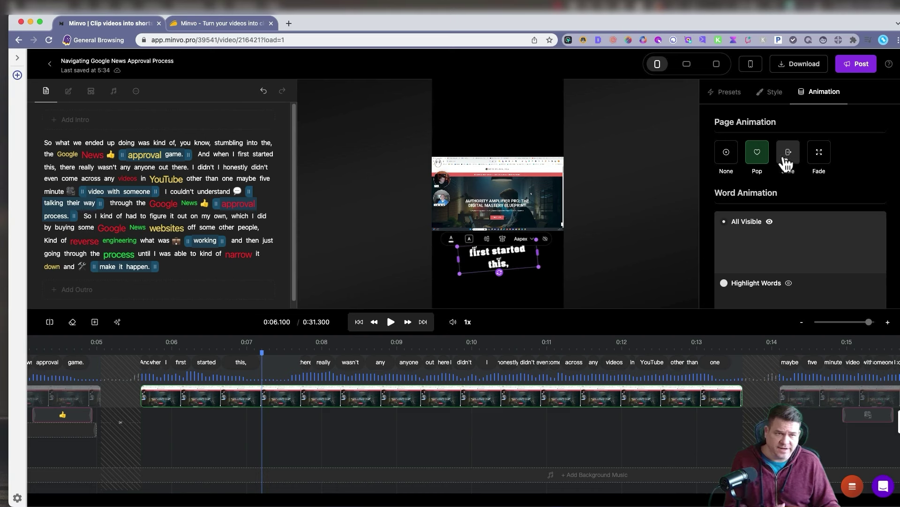
left_click(760, 156)
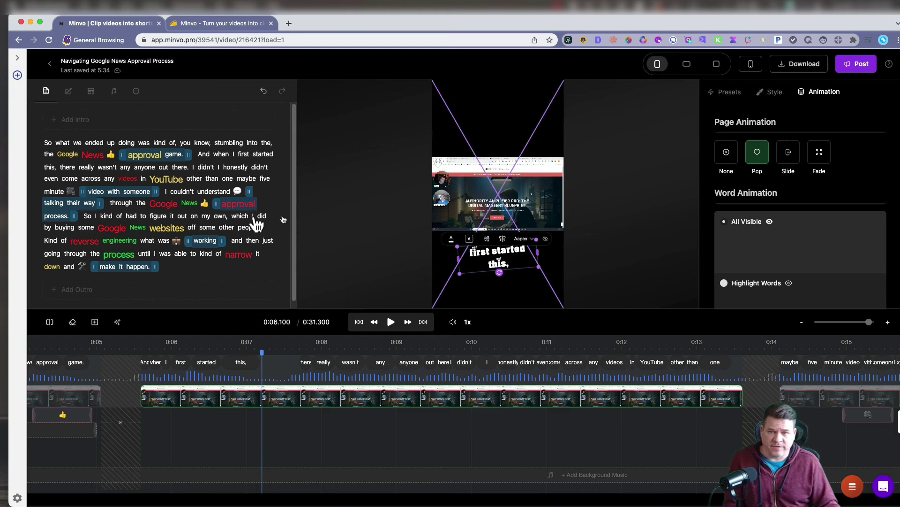
Use Fix Typo to append "POOP" to the caption line "any videos in YouTube other than one"
left_click(148, 173)
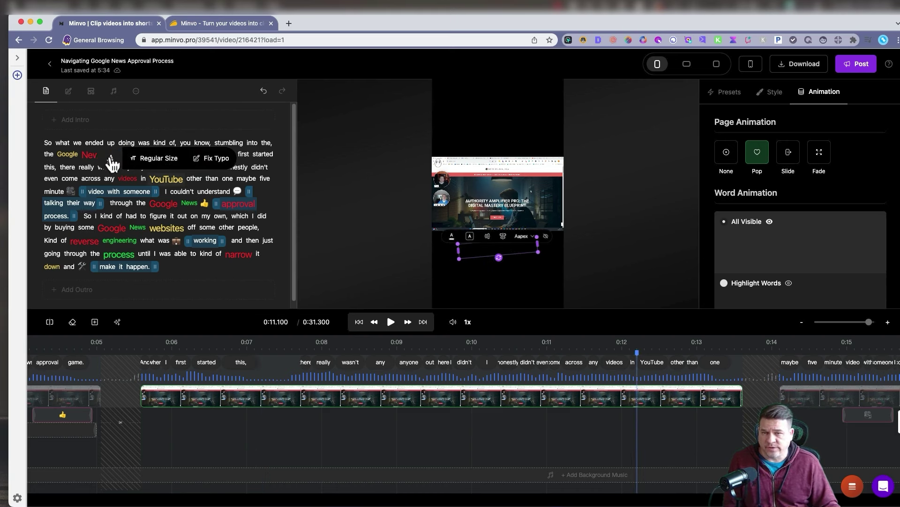
left_click(208, 159)
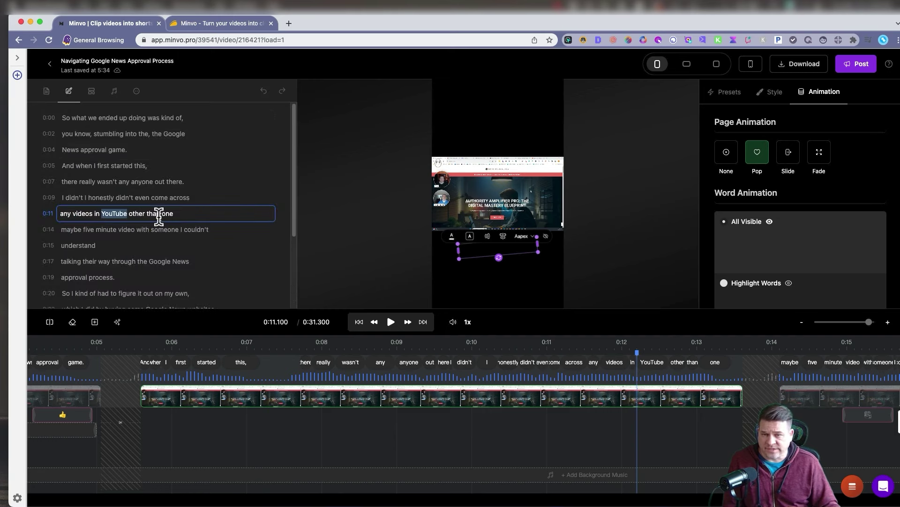
left_click(193, 214)
type("POOP")
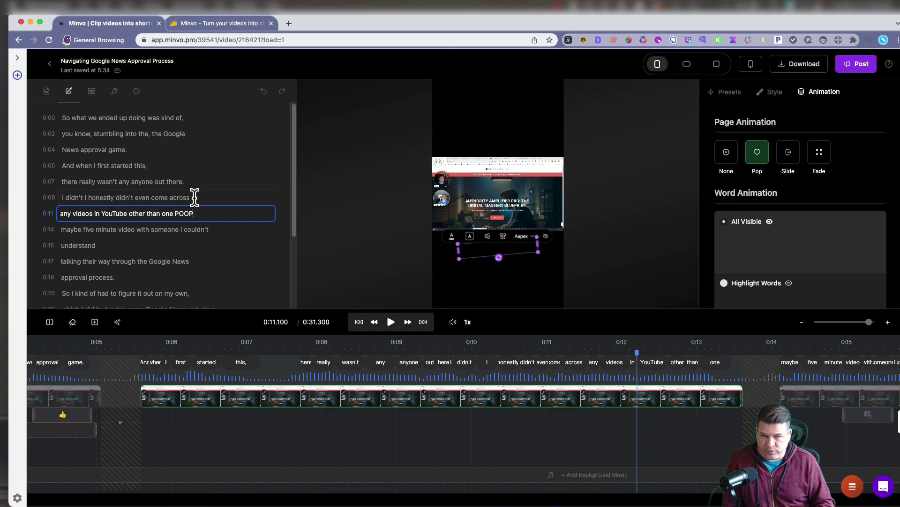
left_click(342, 216)
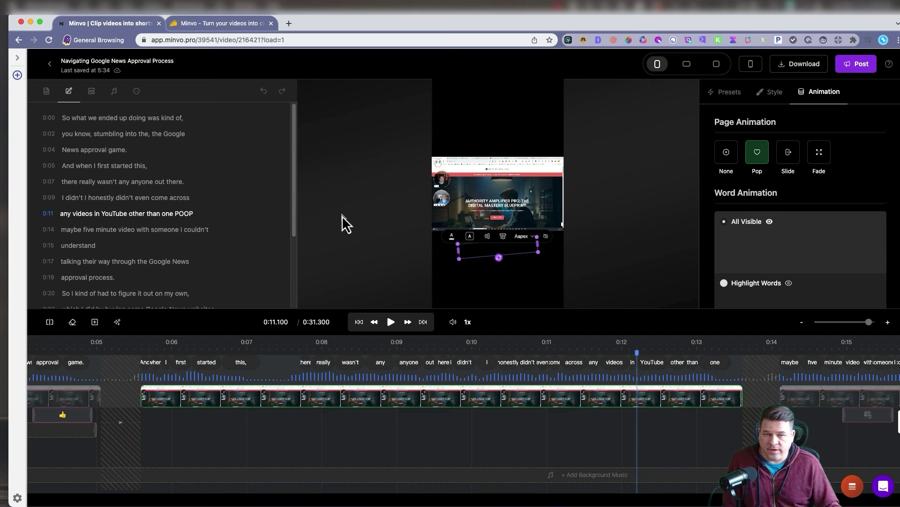
Start playback from the caption line at 0:07, return to the full transcript, and play from its first word
left_click(95, 181)
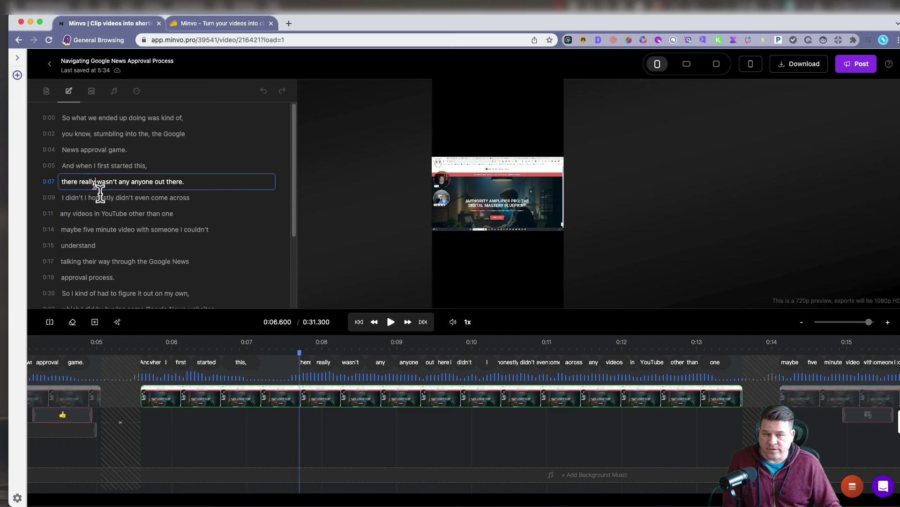
left_click(391, 322)
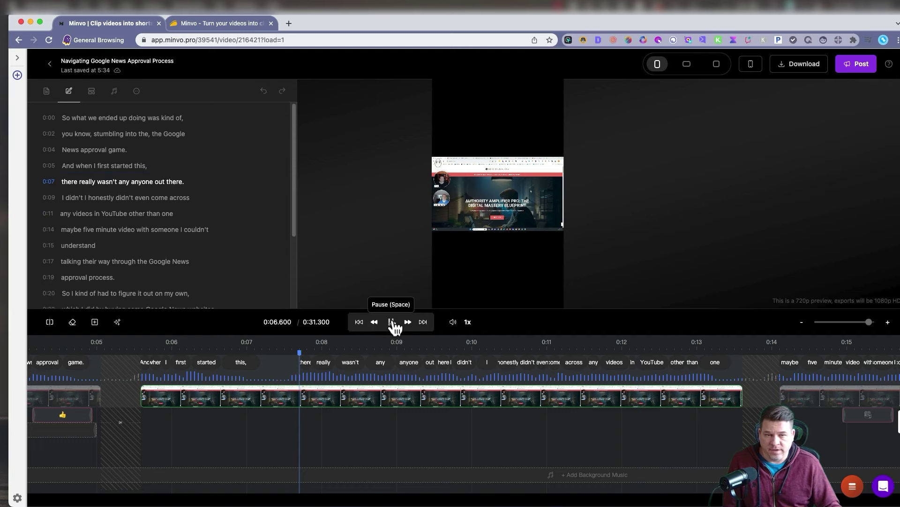
left_click(46, 92)
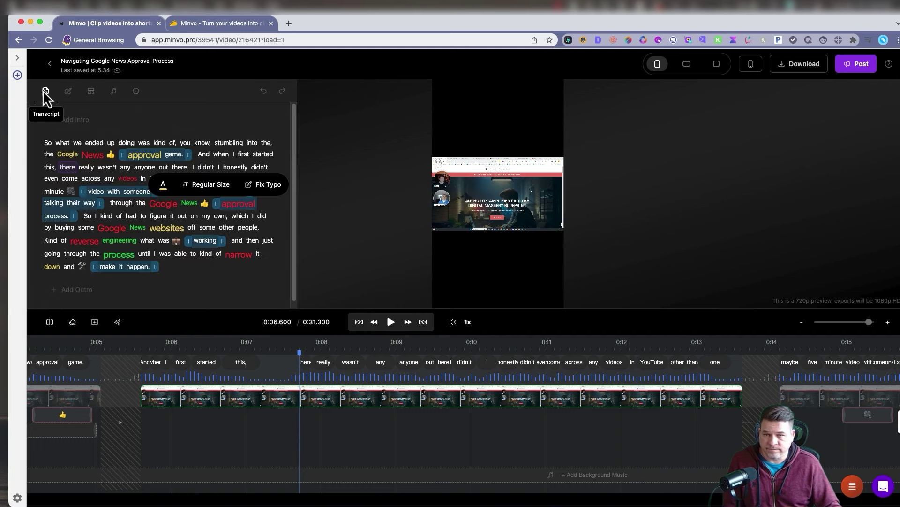
left_click(43, 143)
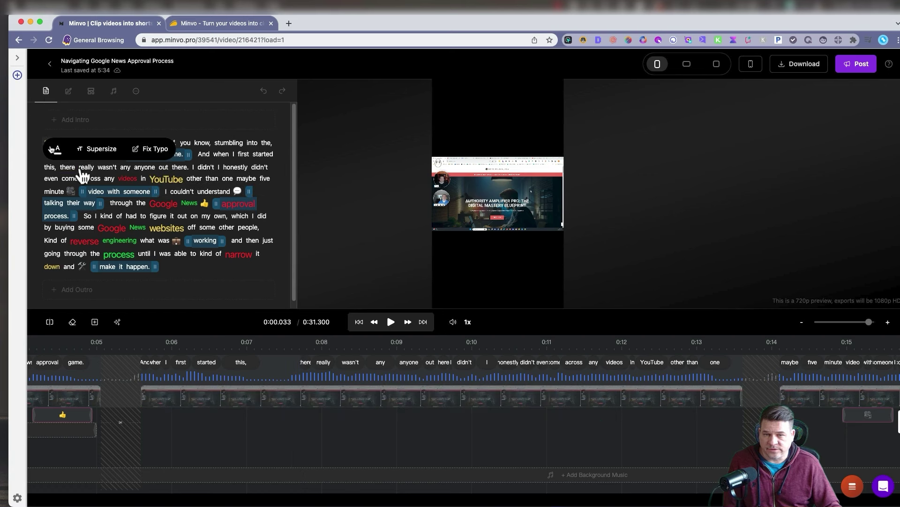
left_click(391, 321)
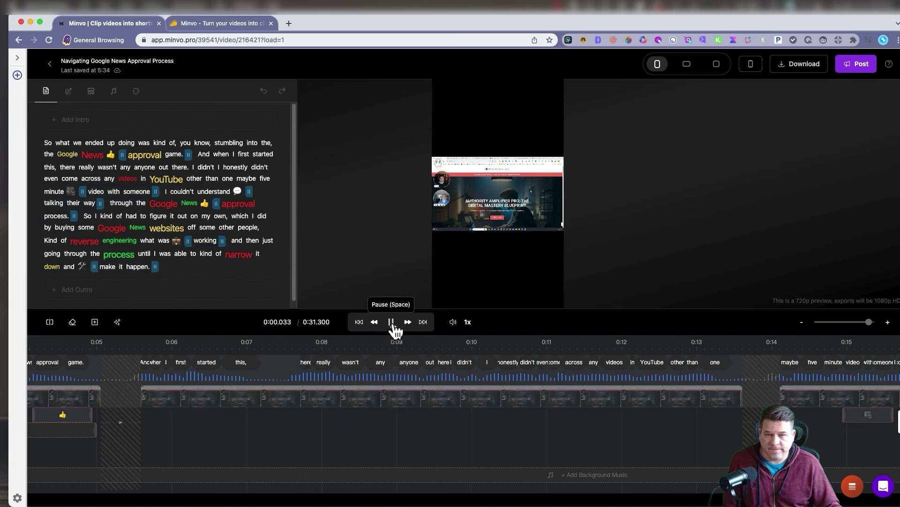
left_click(391, 322)
left_click(391, 322)
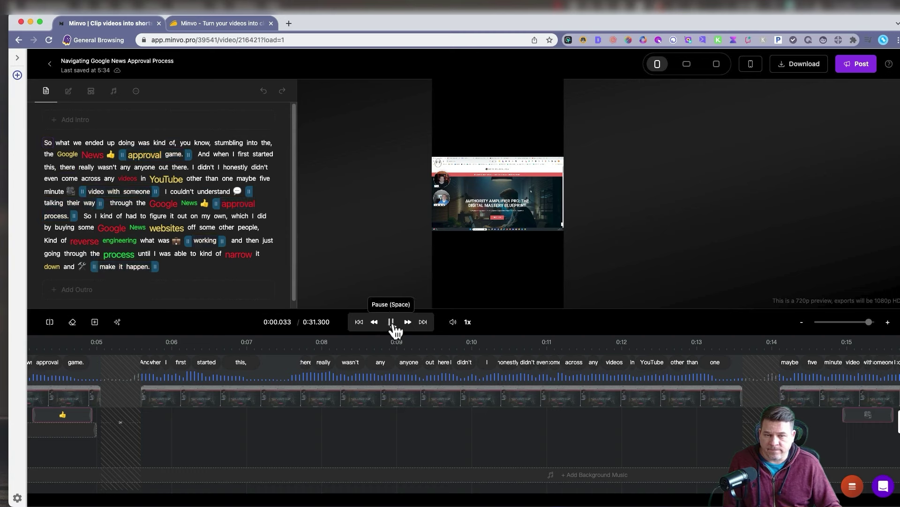
Supersize the word "what" in the transcript's opening sentence and play the clip from just before the added "POOP"
left_click(60, 144)
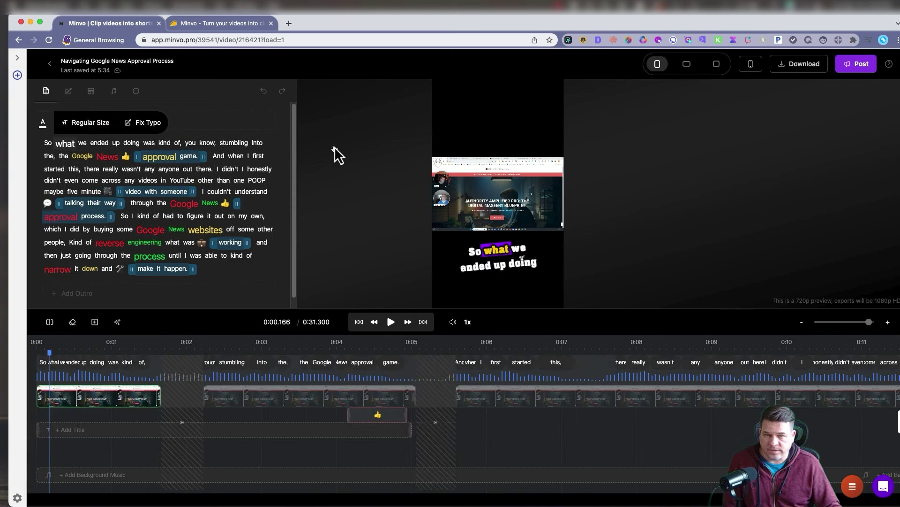
left_click(206, 180)
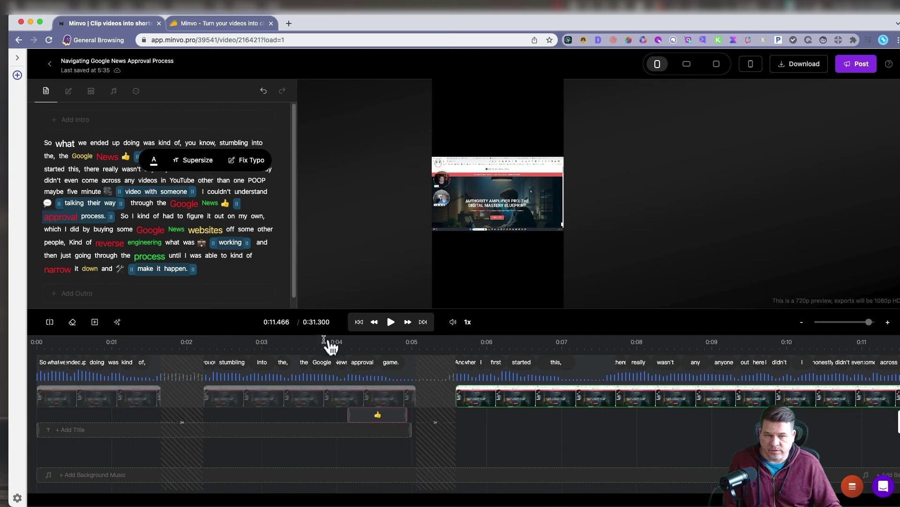
left_click(390, 324)
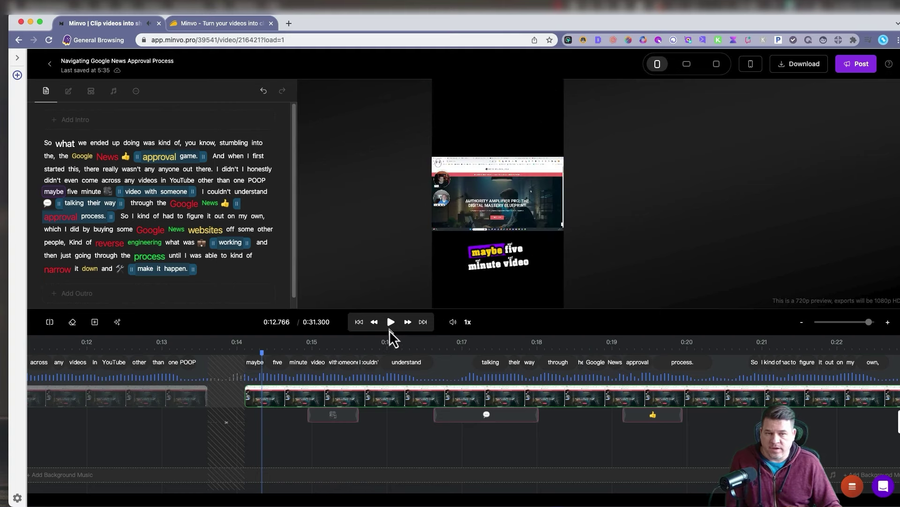
left_click(390, 324)
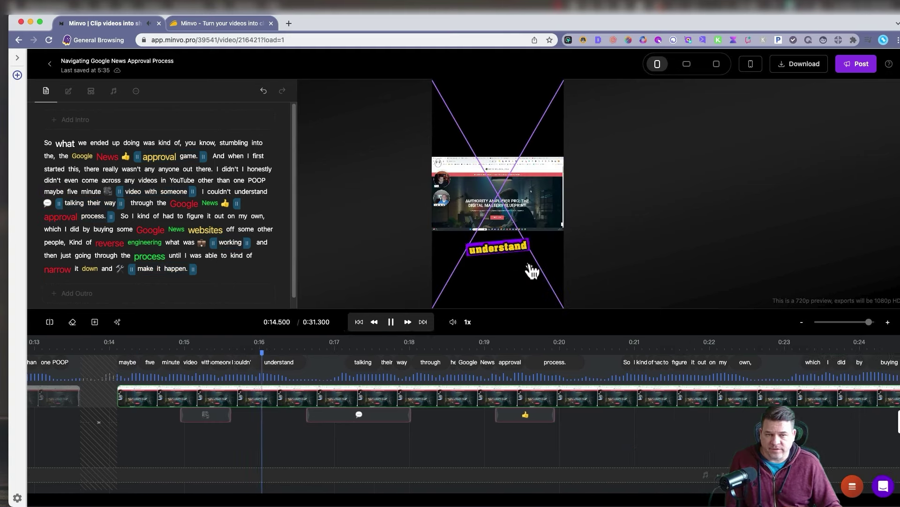
left_click(392, 323)
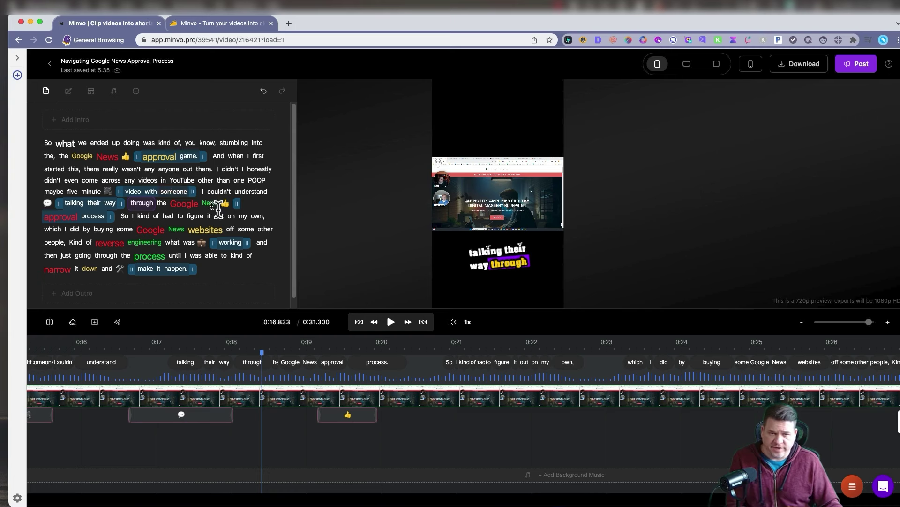
Move the playhead back to the word "understand", switch the clip to landscape format, and play it up to "Google"
left_click_drag(261, 353, 52, 352)
left_click_drag(223, 353, 114, 354)
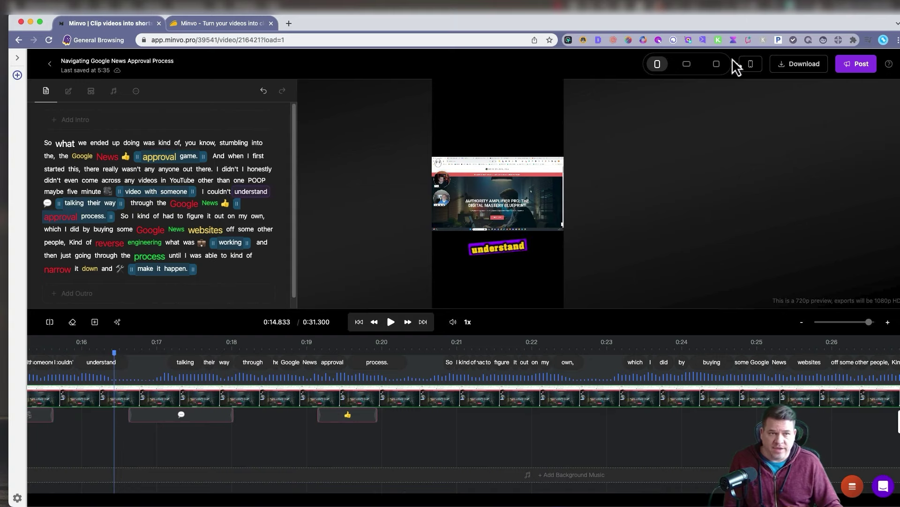
left_click(688, 74)
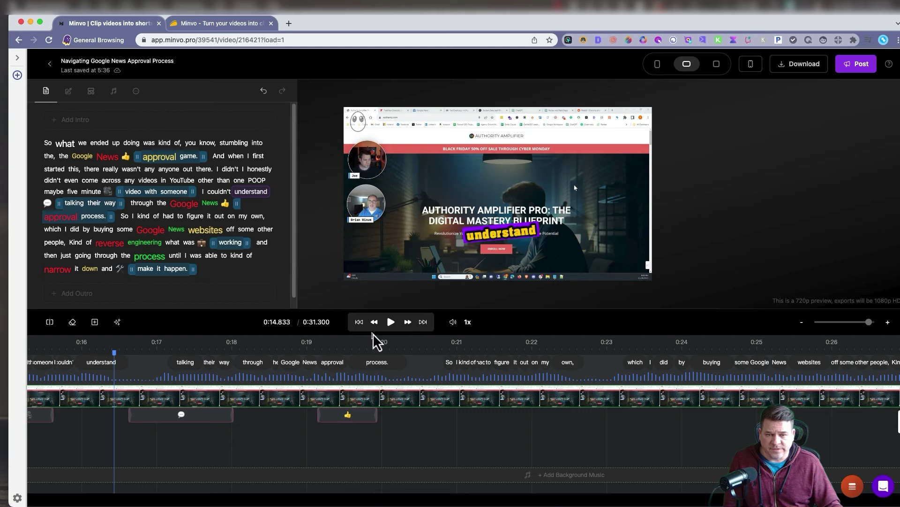
left_click(390, 322)
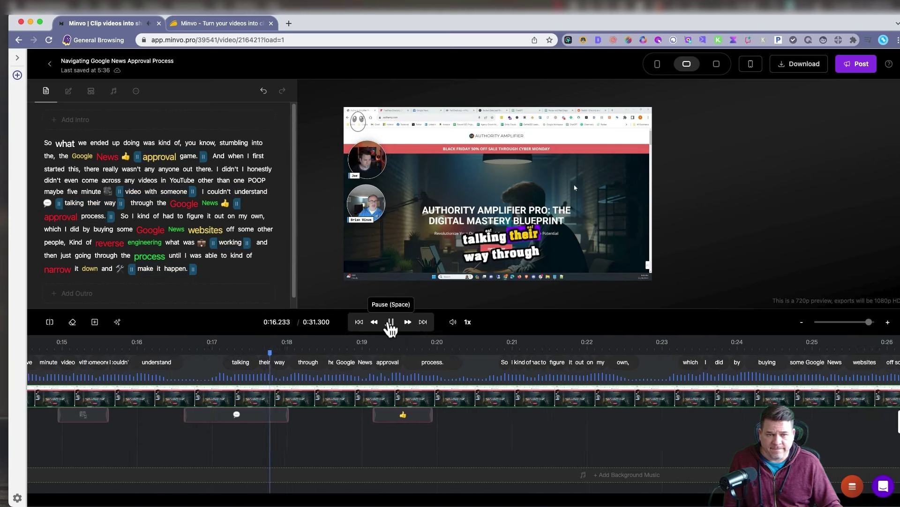
left_click(389, 324)
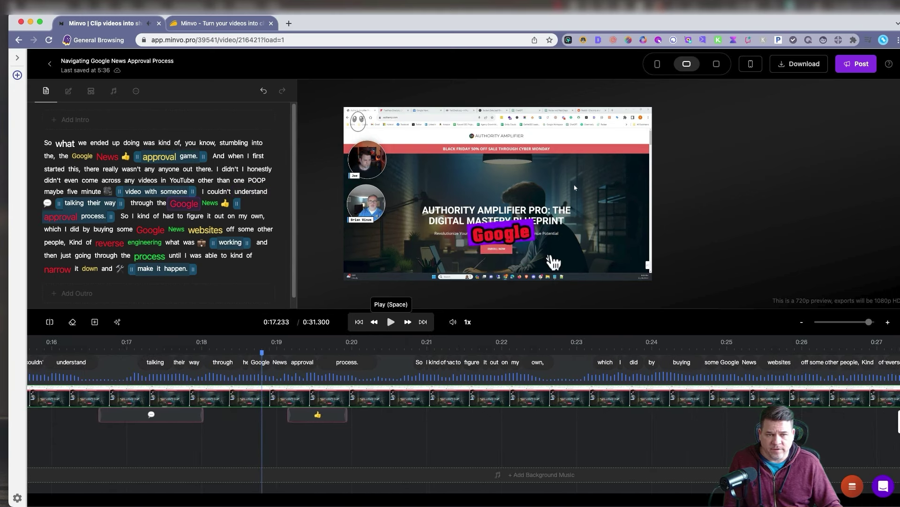
Move the landscape captions to the upper right of the video and play the clip through the word "websites"
left_click(533, 244)
left_click_drag(533, 243, 617, 167)
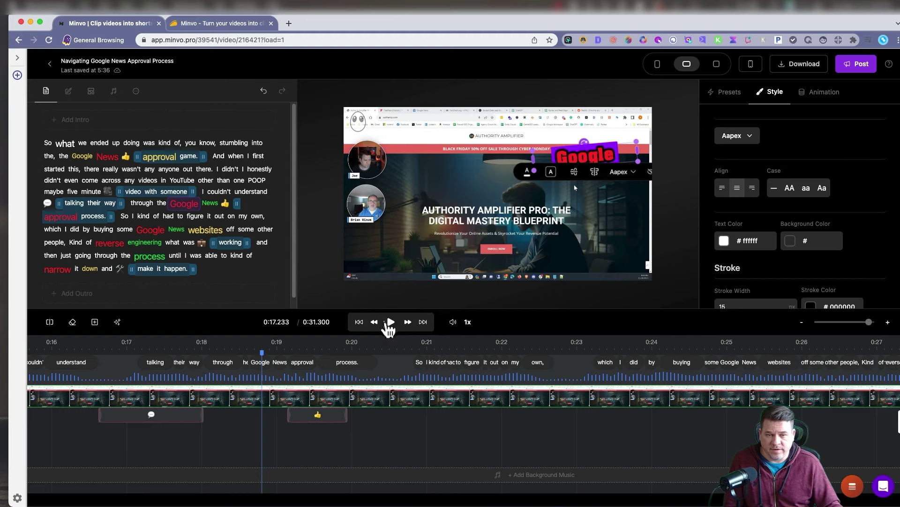
left_click(388, 323)
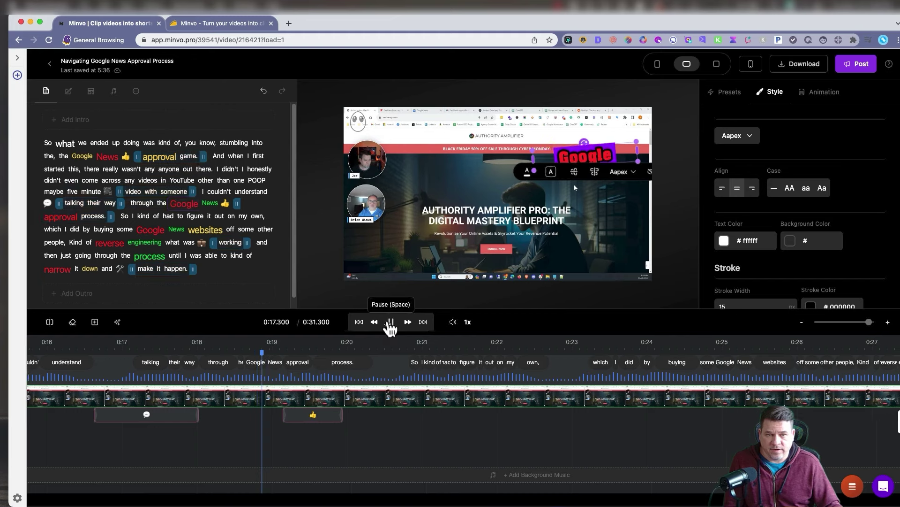
left_click(666, 168)
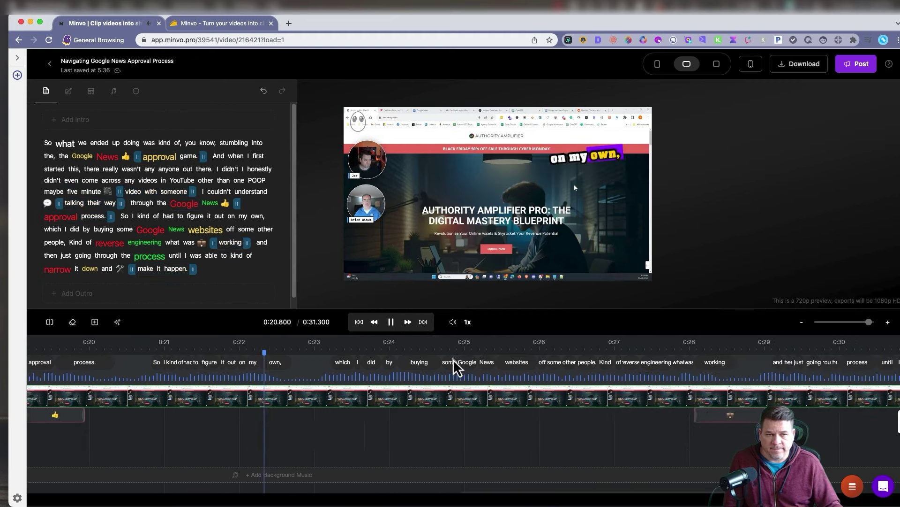
left_click(391, 323)
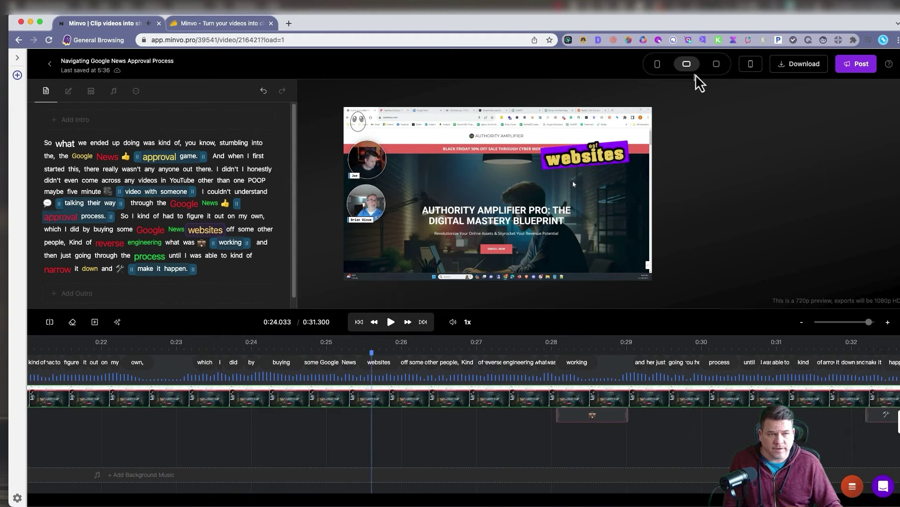
Preview the clip in square format and set it back to portrait
left_click(716, 64)
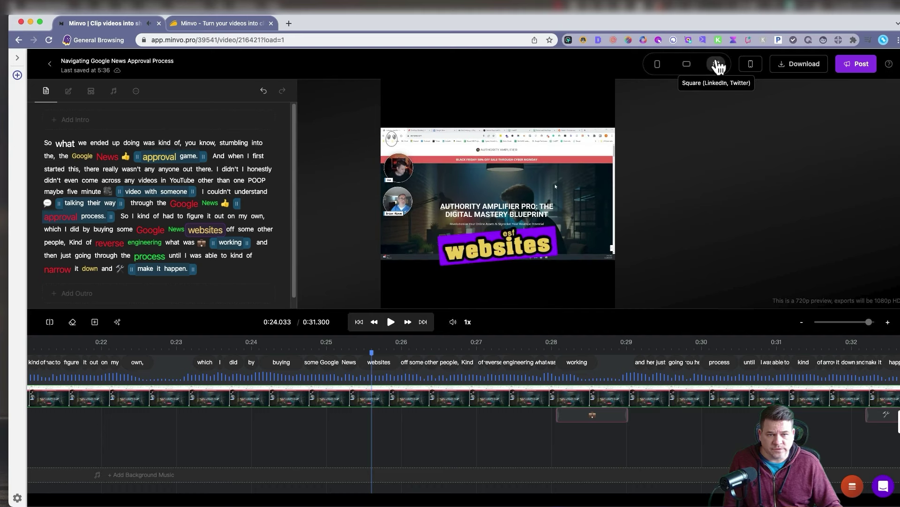
left_click(658, 65)
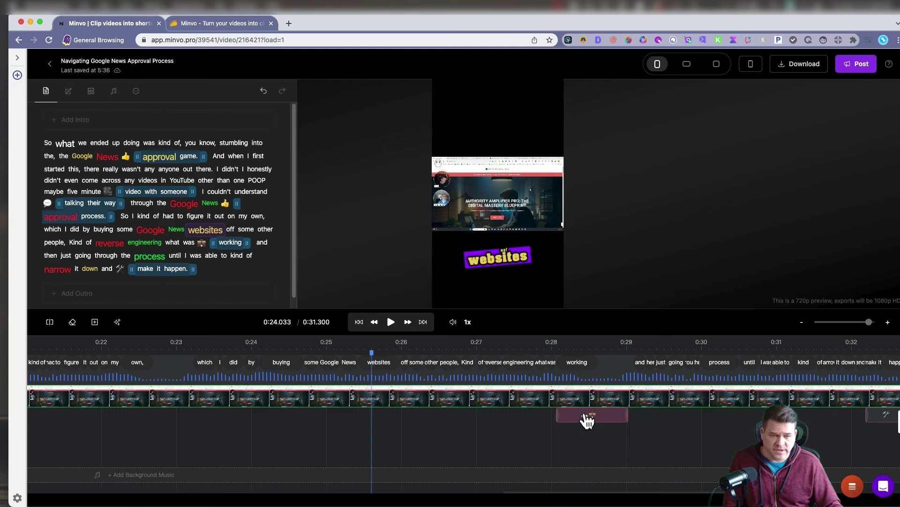
Shift the briefcase emoji slightly earlier on the timeline and view the replacement emojis without choosing one
mouse_move(592, 422)
left_mouse_down()
mouse_move(500, 424)
mouse_move(599, 420)
mouse_move(588, 419)
left_mouse_up()
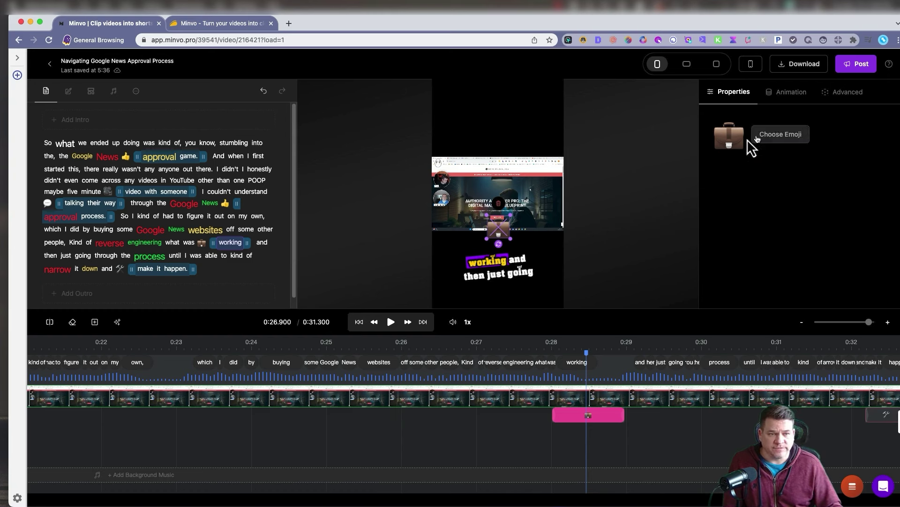
left_click(787, 136)
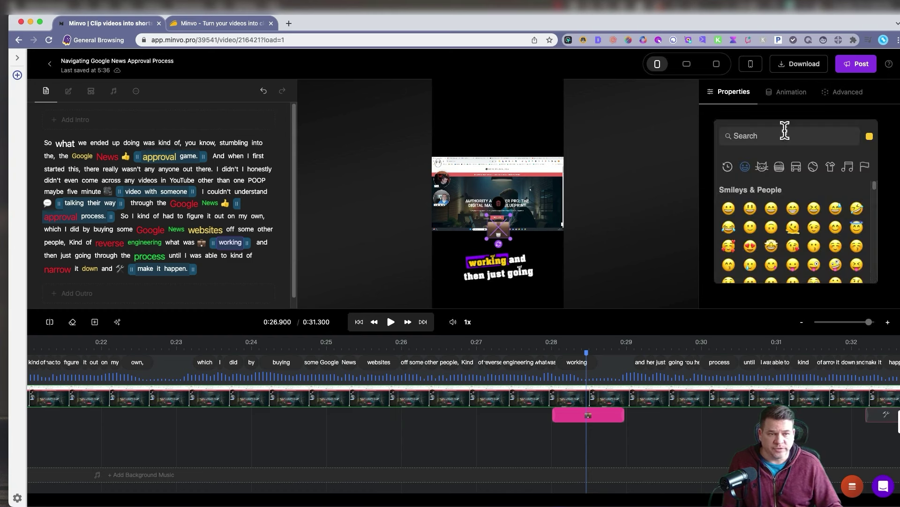
left_click(706, 120)
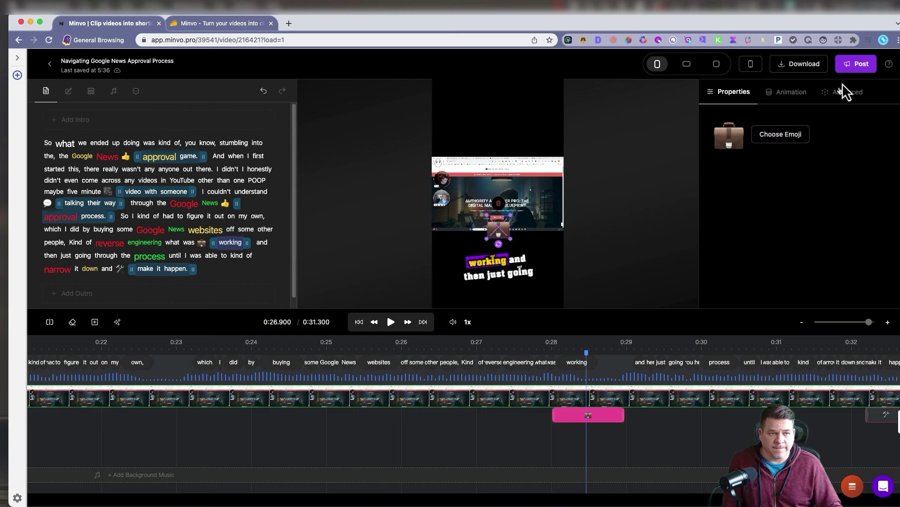
View the clip's social posting options for YouTube and close them without posting
left_click(861, 68)
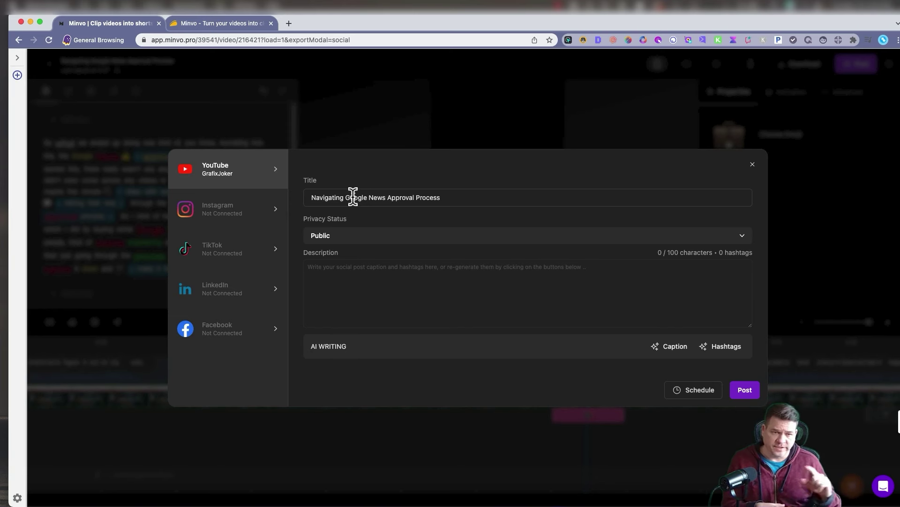
left_click(752, 164)
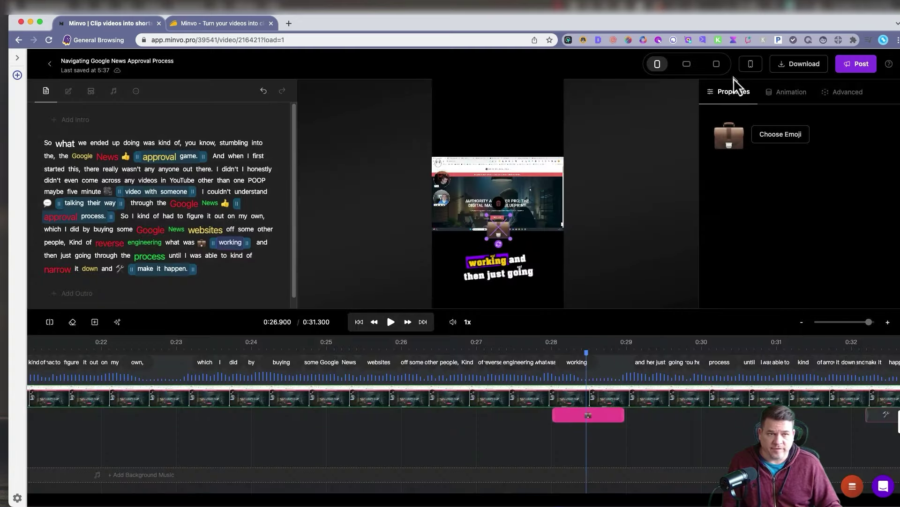
Leave the clip editor for the list of moments and open the video's transcript view
left_click(48, 65)
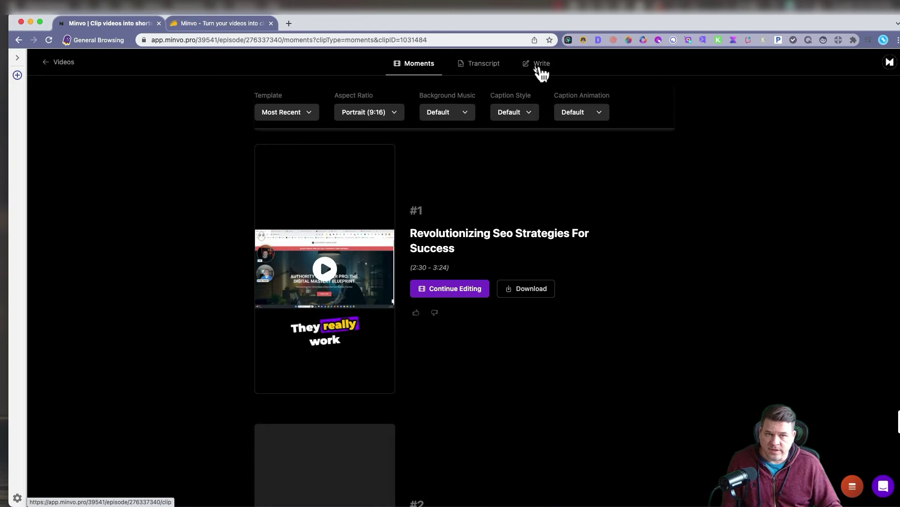
left_click(473, 67)
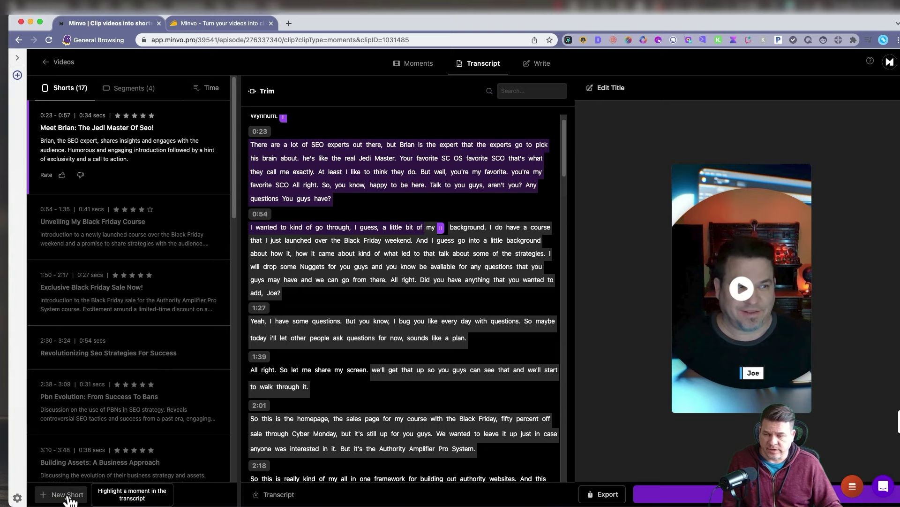
Create a new short from the transcript passage running from "They really work holistically" to "help rank our clients."
left_click(68, 495)
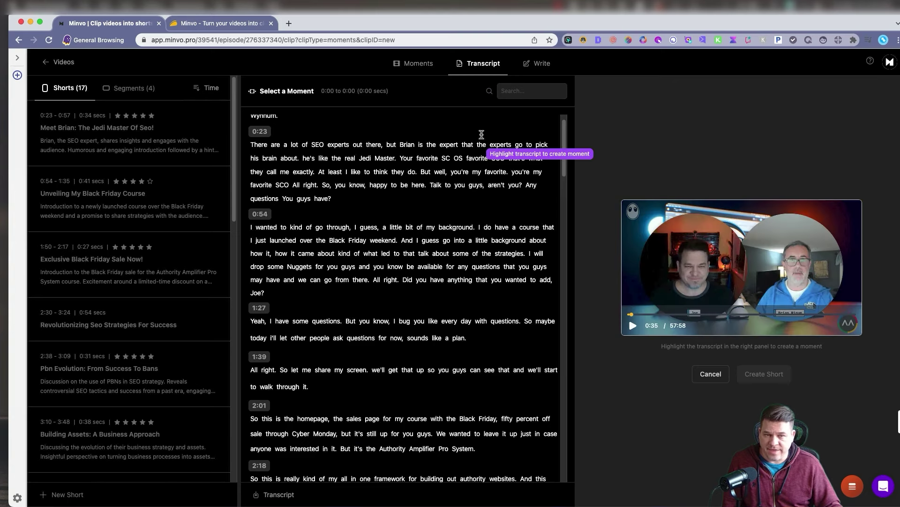
scroll(359, 361, "down", 1)
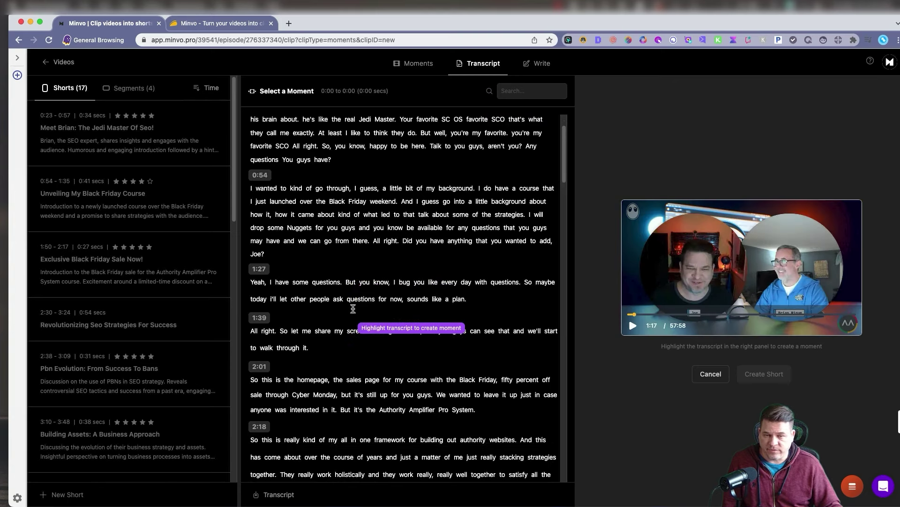
scroll(353, 309, "down", 6)
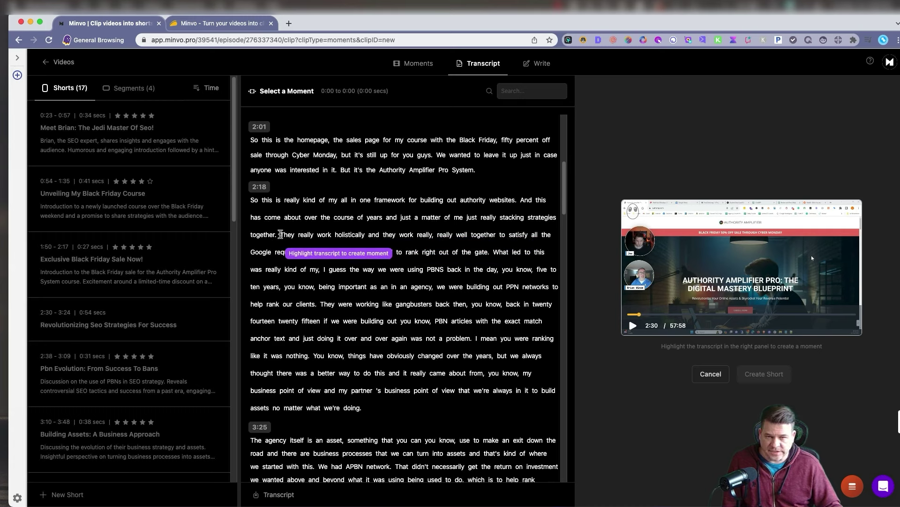
left_click_drag(280, 234, 317, 302)
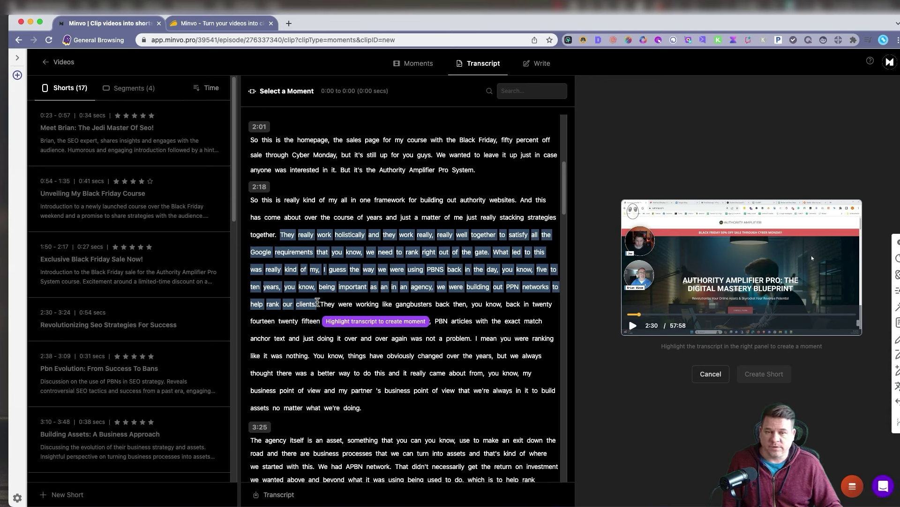
left_click_drag(317, 302, 317, 303)
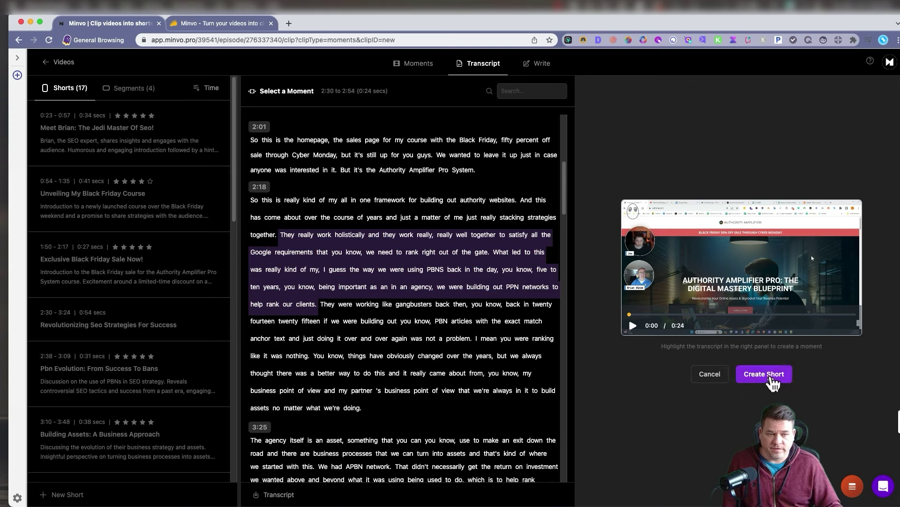
left_click(770, 376)
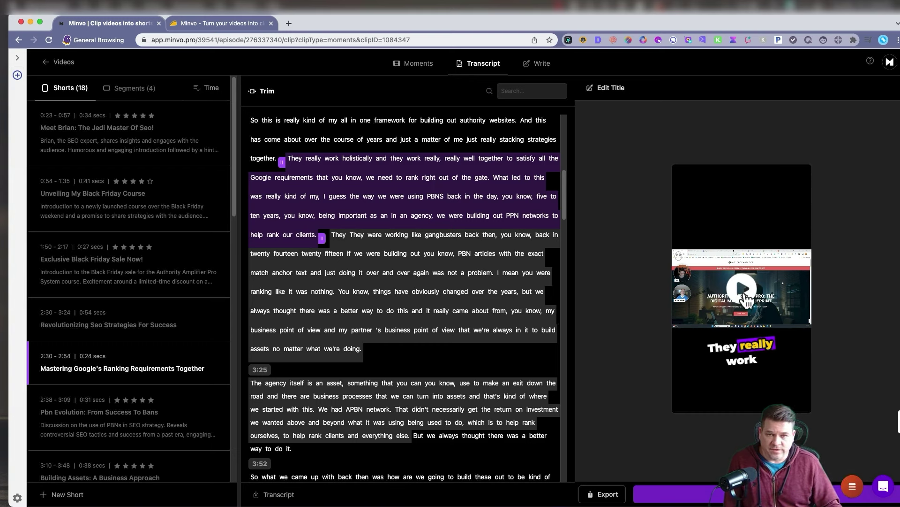
Play part of the newly created short, pause it, and return to the start of the transcript
left_click(745, 298)
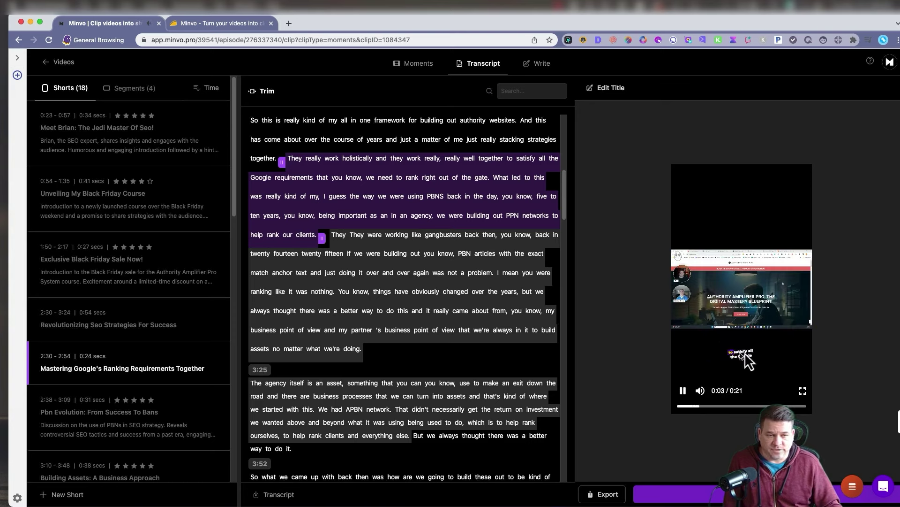
left_click(748, 361)
scroll(329, 211, "up", 15)
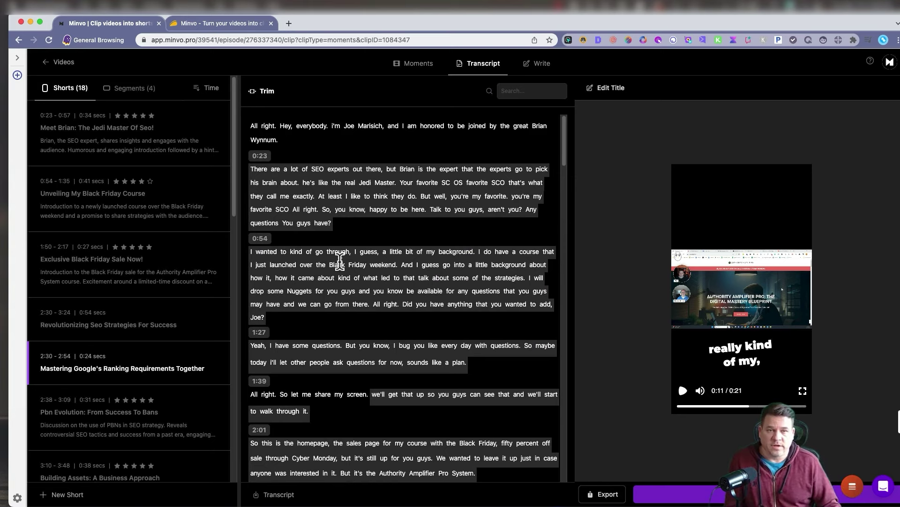
Have the writing assistant generate content with the prompt "write a Facebook post" and read through the post
left_click(540, 65)
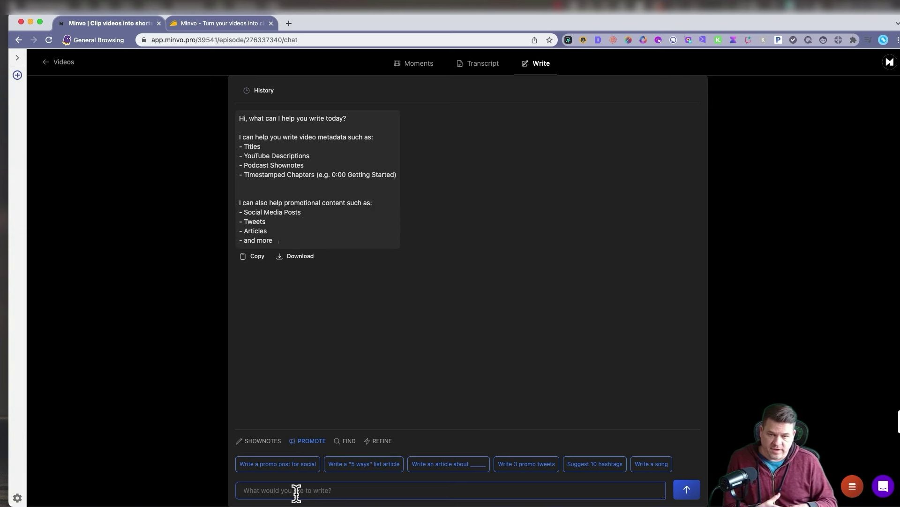
type("wr")
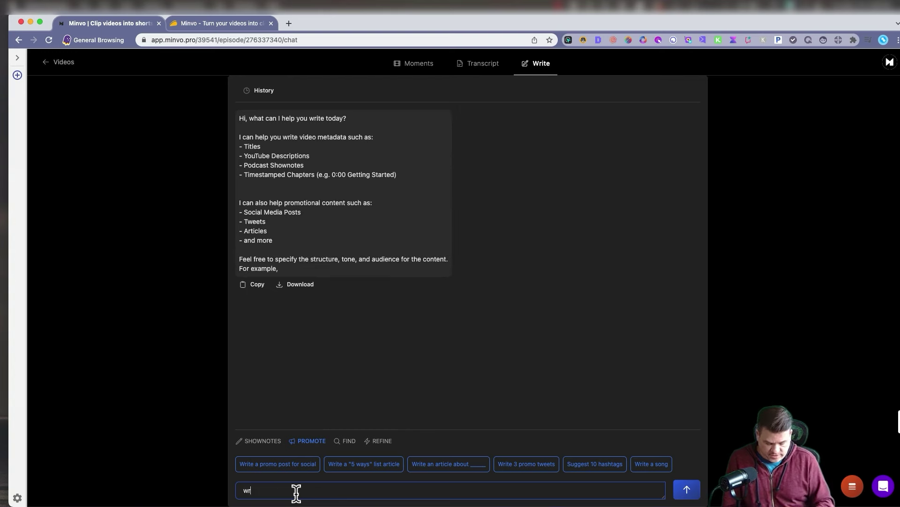
type("ite a Facebook post")
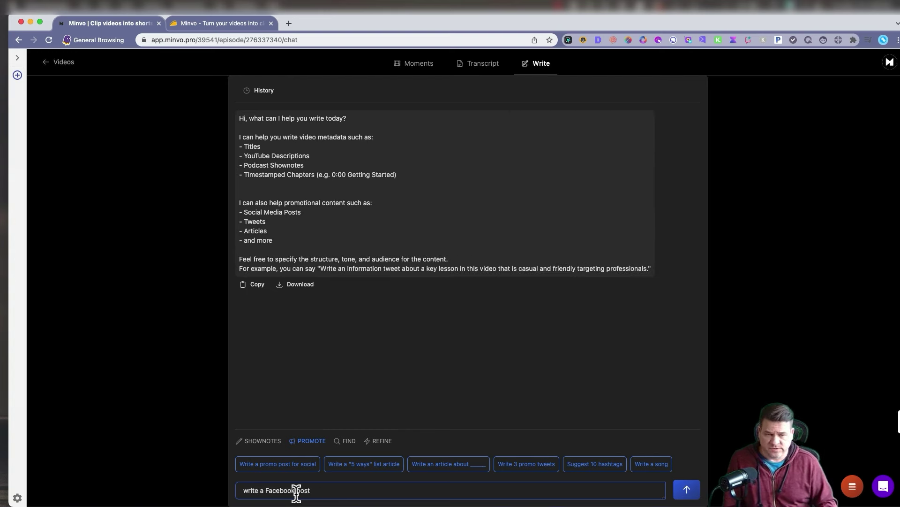
left_click(686, 489)
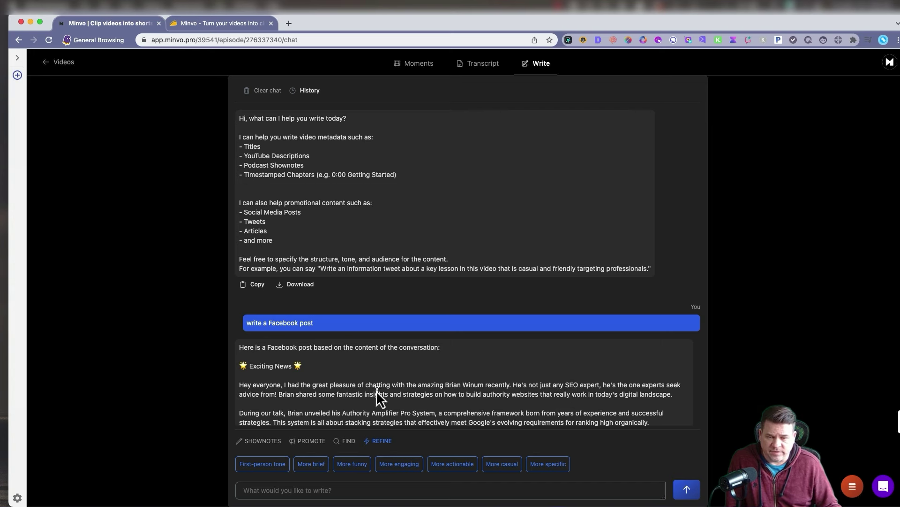
scroll(376, 392, "down", 2)
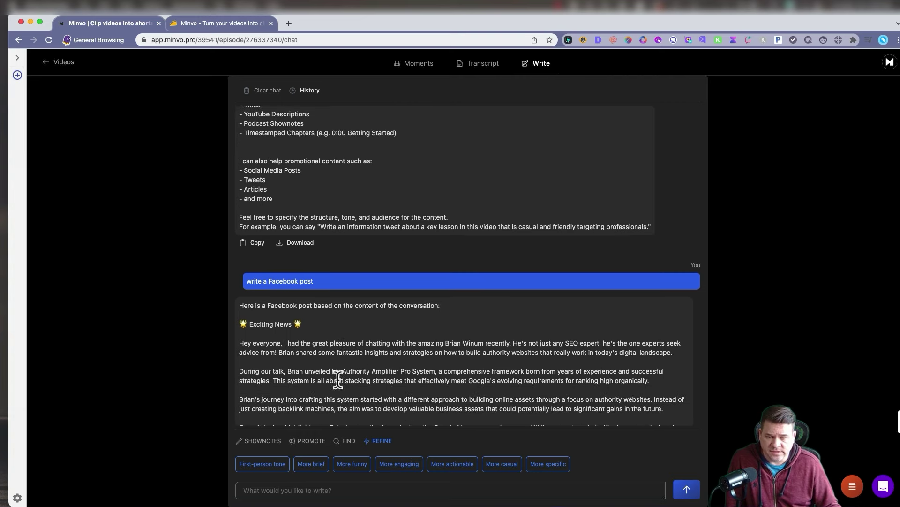
scroll(335, 380, "down", 2)
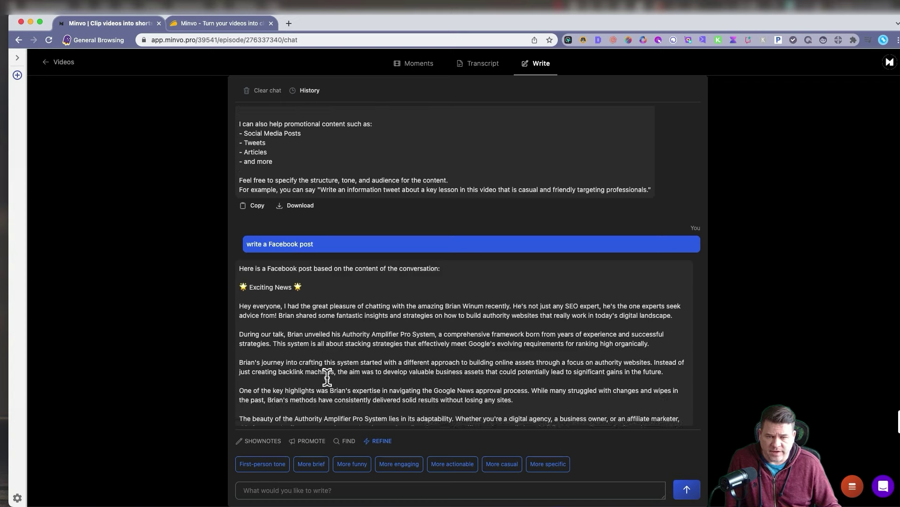
scroll(328, 378, "down", 3)
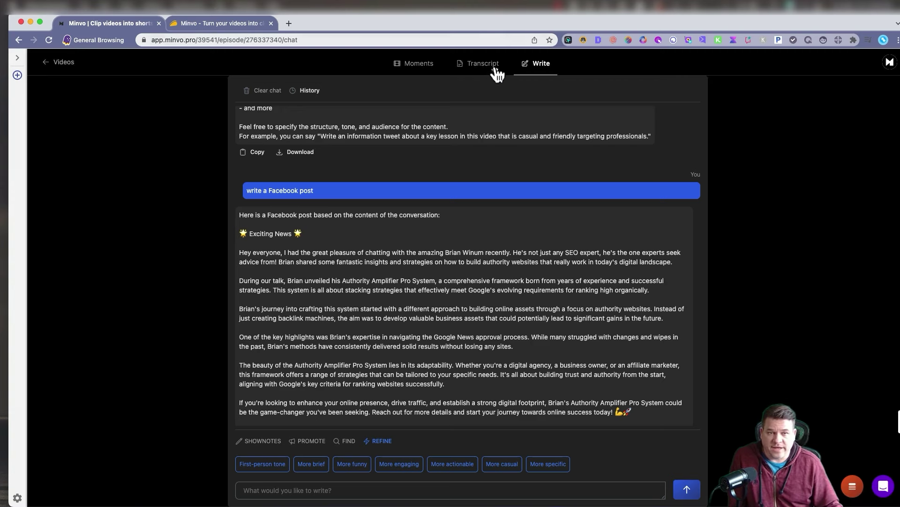
Browse the list of moments and revisit the transcript and writing assistant views
left_click(425, 66)
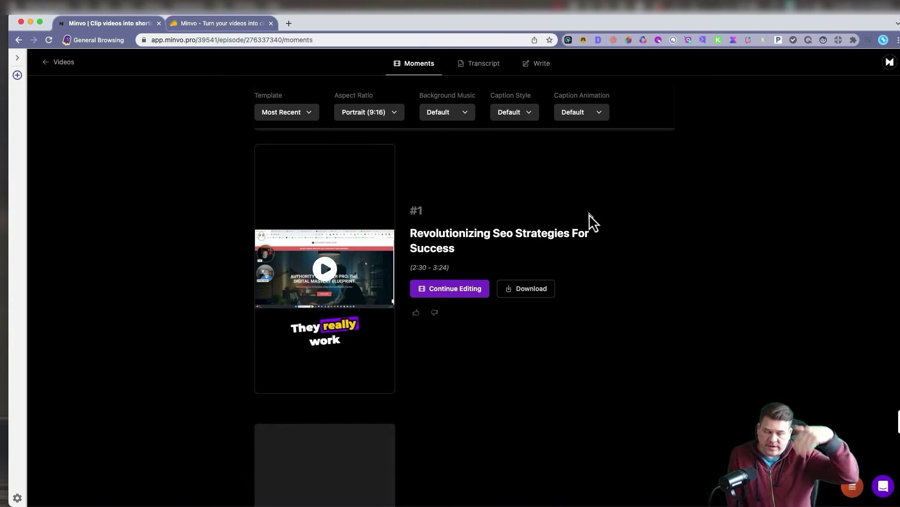
scroll(592, 230, "down", 20)
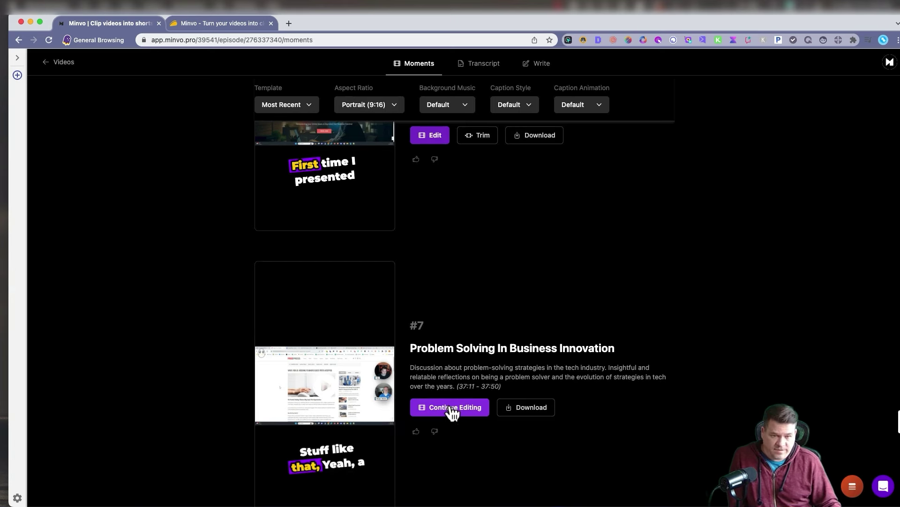
left_click(481, 72)
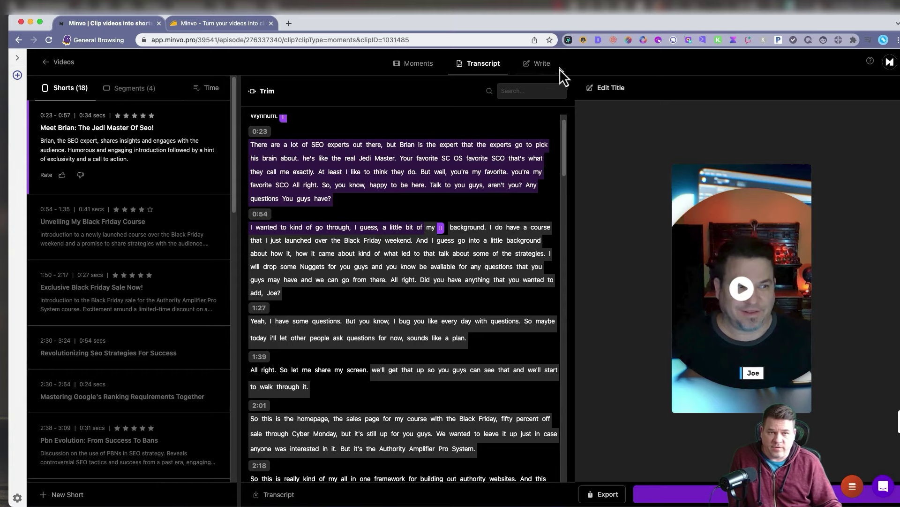
left_click(541, 66)
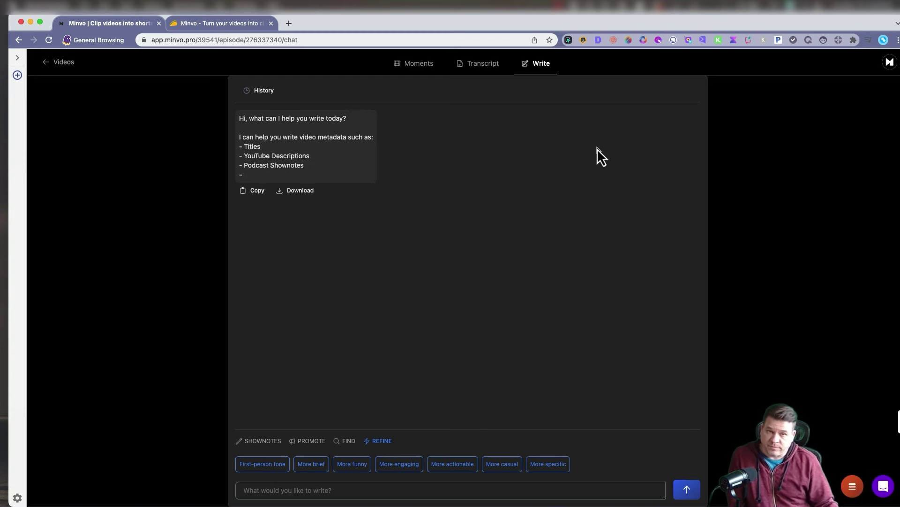
Find the moment "Unveiling My Black Friday Course" in the list of moments and open it for editing
left_click(419, 67)
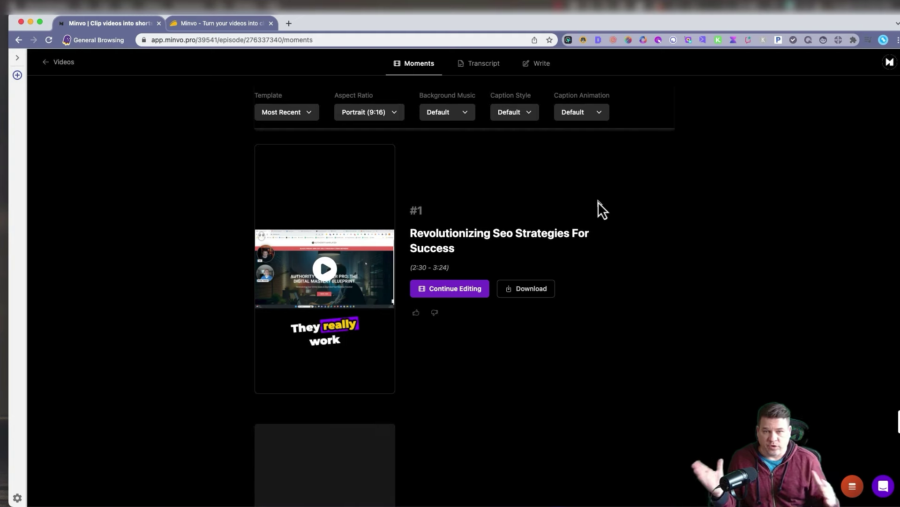
scroll(464, 275, "down", 20)
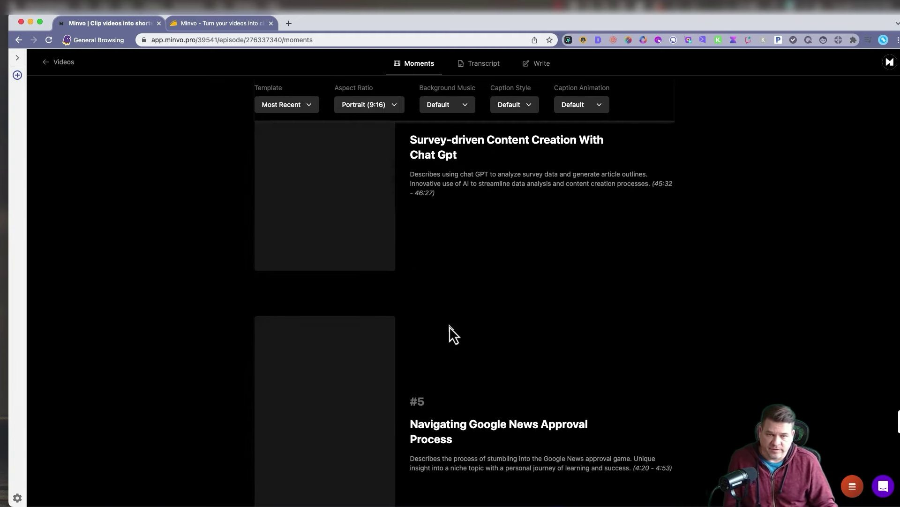
scroll(449, 325, "down", 20)
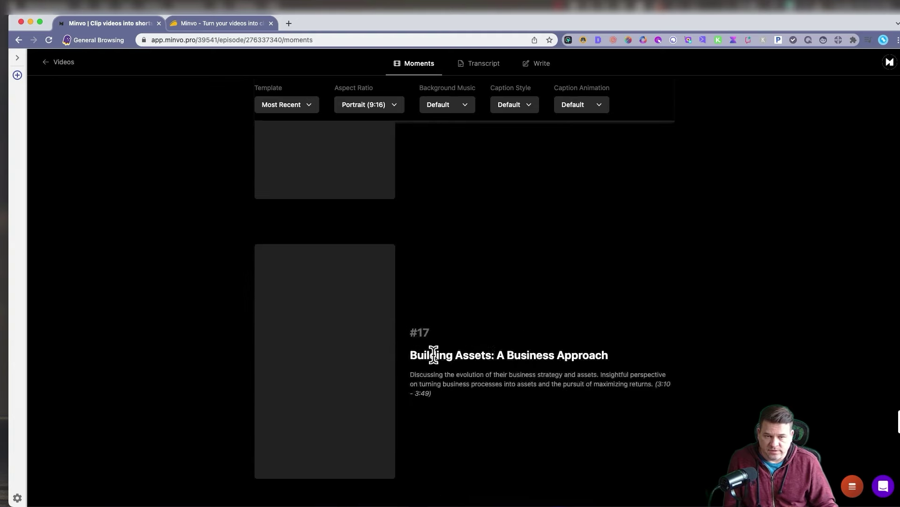
scroll(434, 355, "down", 6)
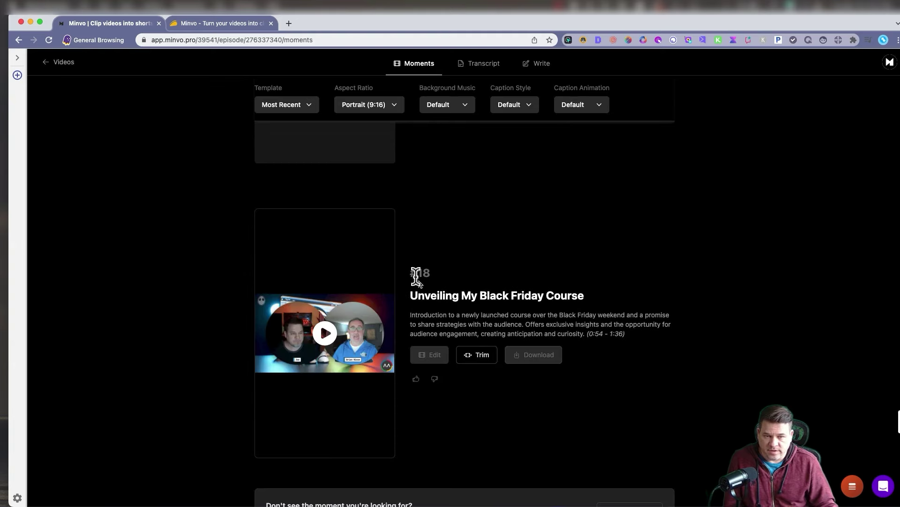
left_click(429, 356)
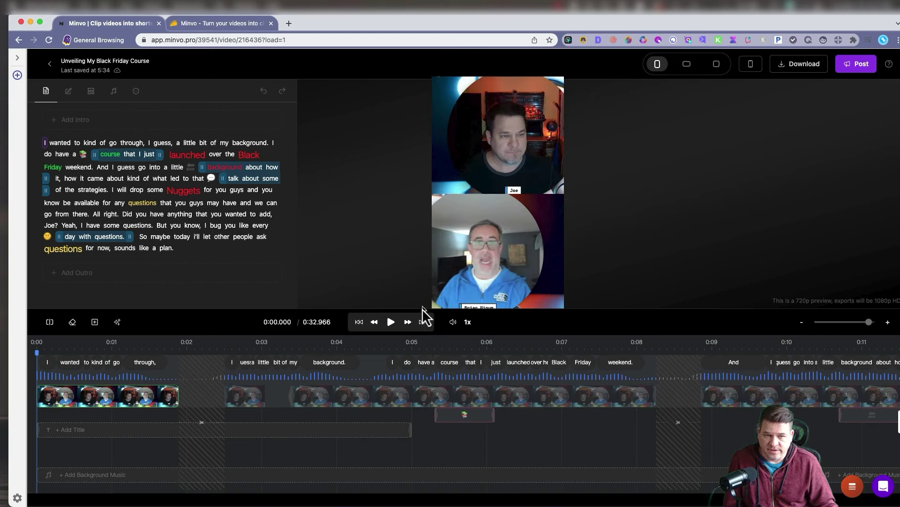
Play the opening of the Black Friday course clip, pause it, and move the playhead to about 4 seconds
left_click(391, 321)
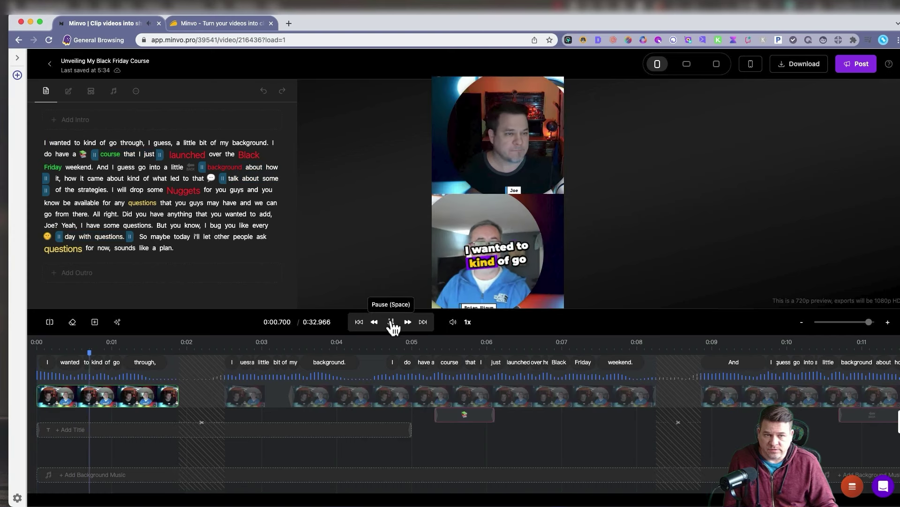
left_click(391, 322)
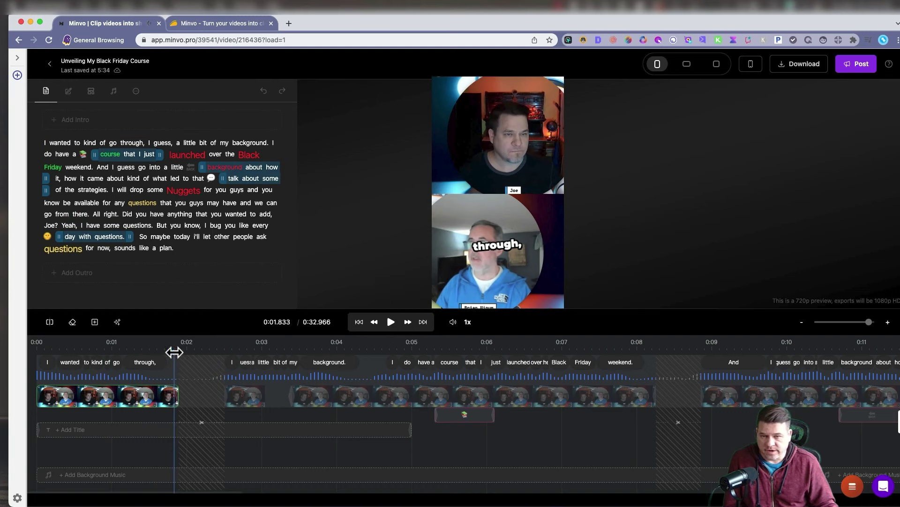
left_click(344, 349)
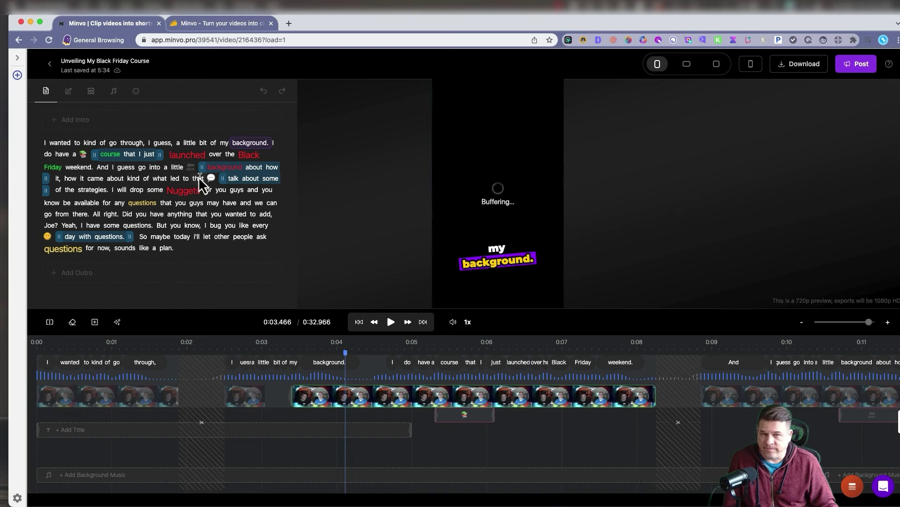
Add "CAT" to the end of the caption line "And I guess go into a little background about" and return to the clip's transcript
left_click(173, 167)
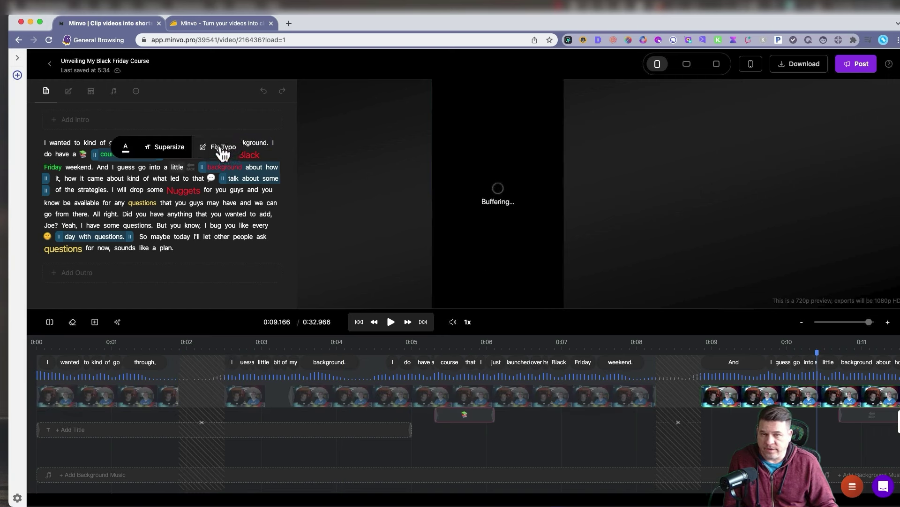
left_click(223, 149)
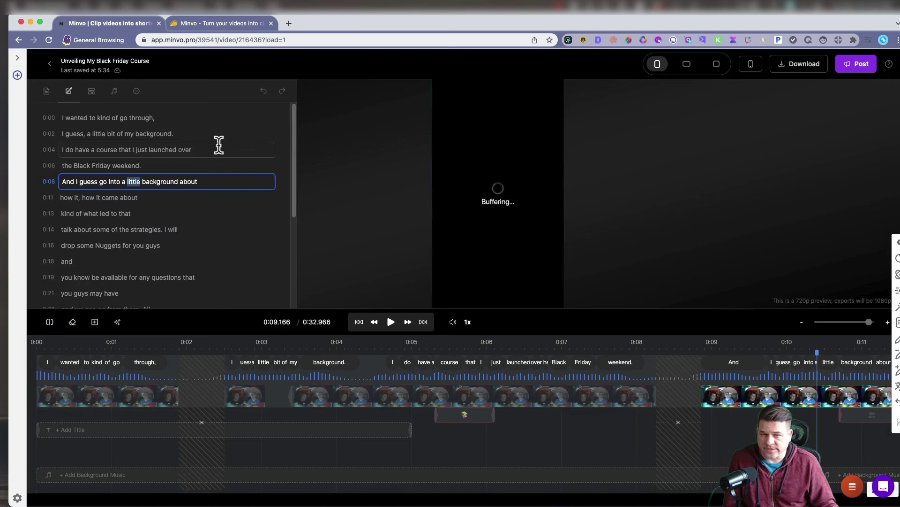
left_click(211, 183)
type("CAT")
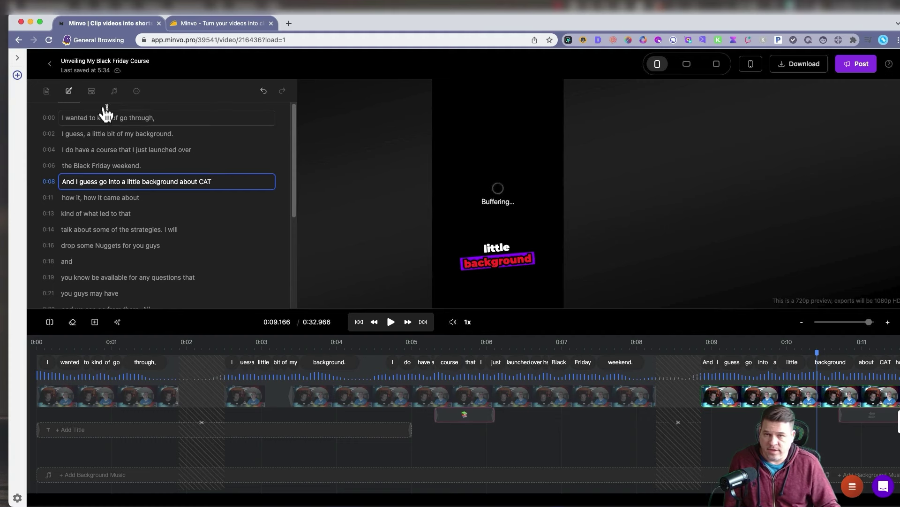
left_click(49, 91)
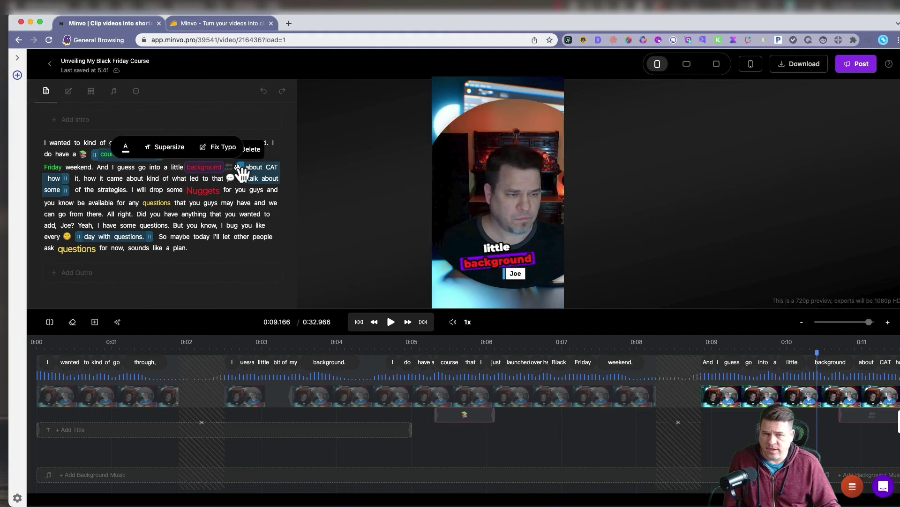
Preview the edited caption around the BACK emoji and move the playhead back to about 3 seconds
left_click(240, 168)
left_click(229, 167)
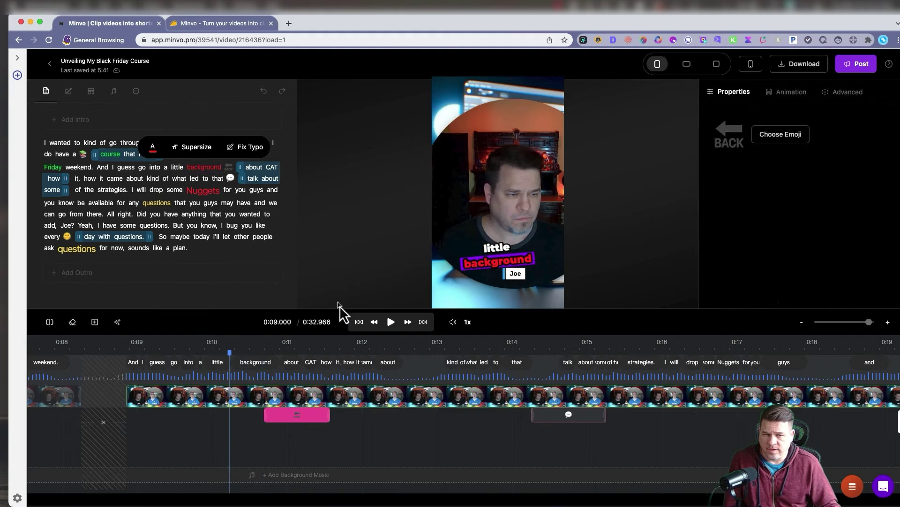
left_click(391, 322)
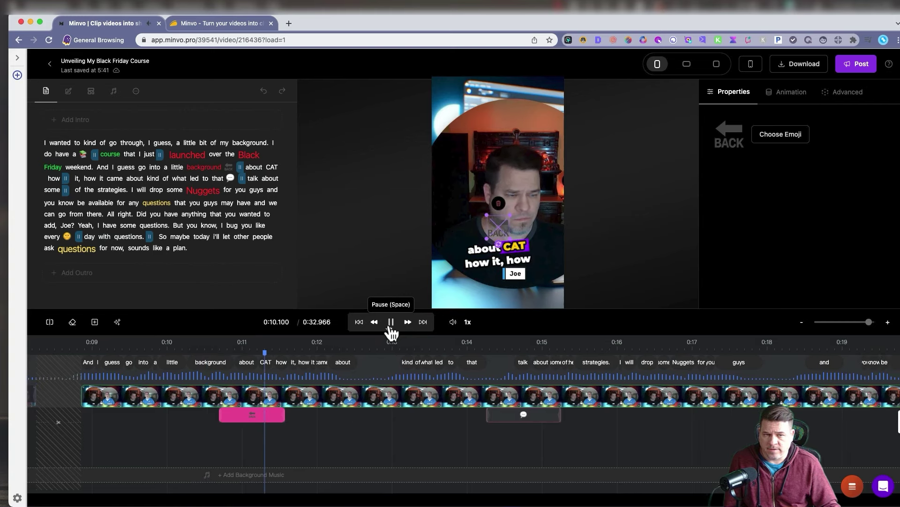
left_click(390, 323)
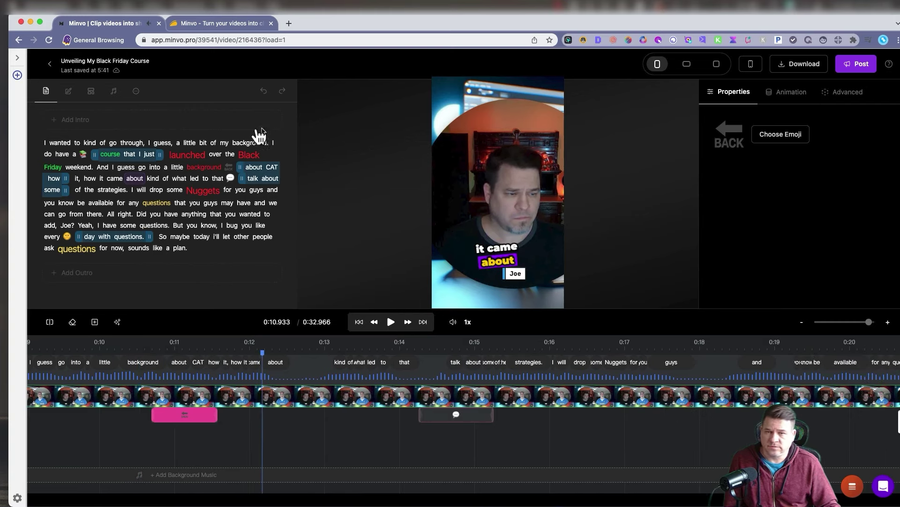
left_click(139, 141)
left_click(267, 349)
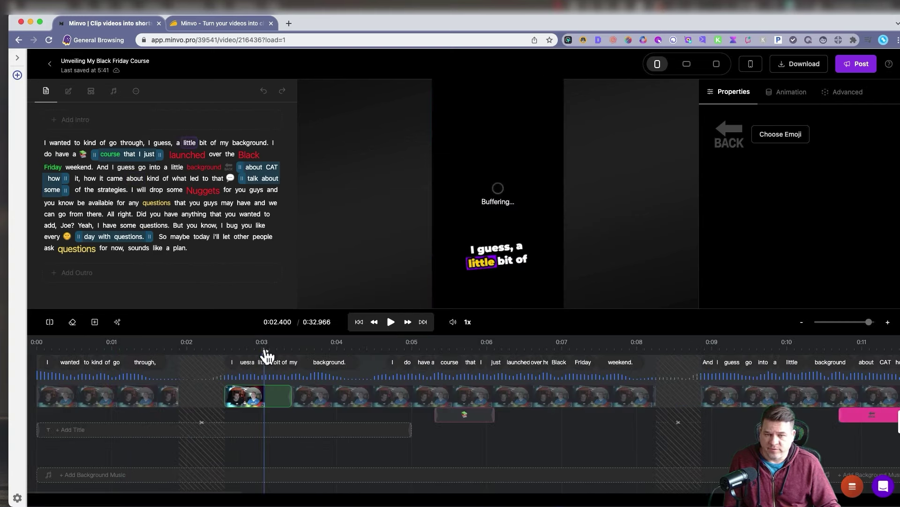
Move the playhead to the "talk about some of the" caption, preview the clip from there, and pause it
left_click_drag(275, 349, 612, 396)
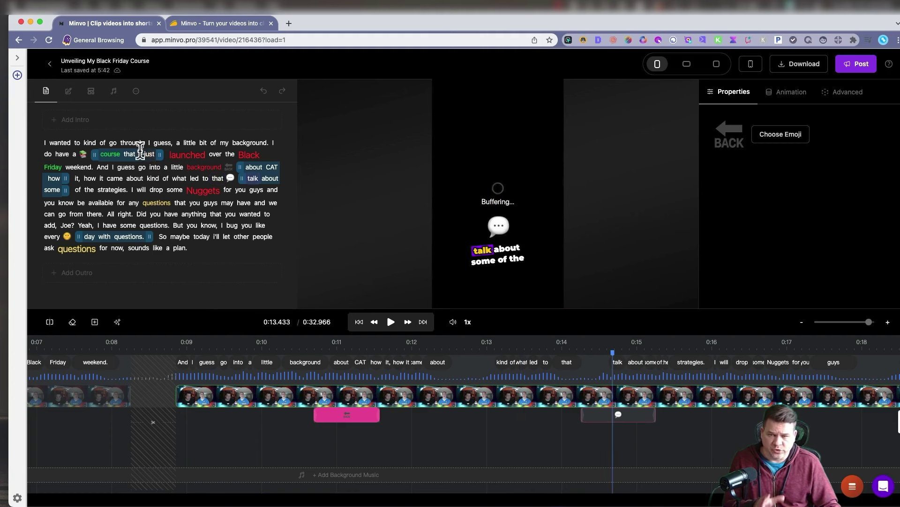
left_click(391, 323)
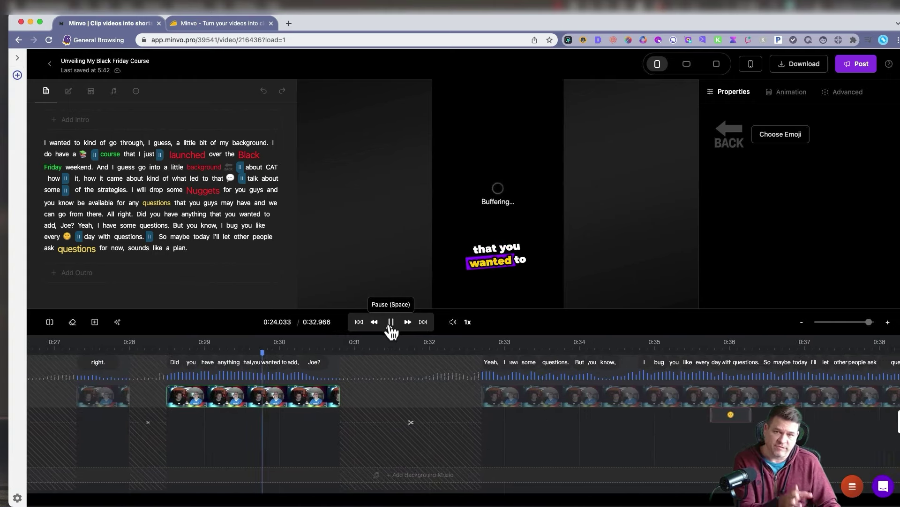
left_click(391, 324)
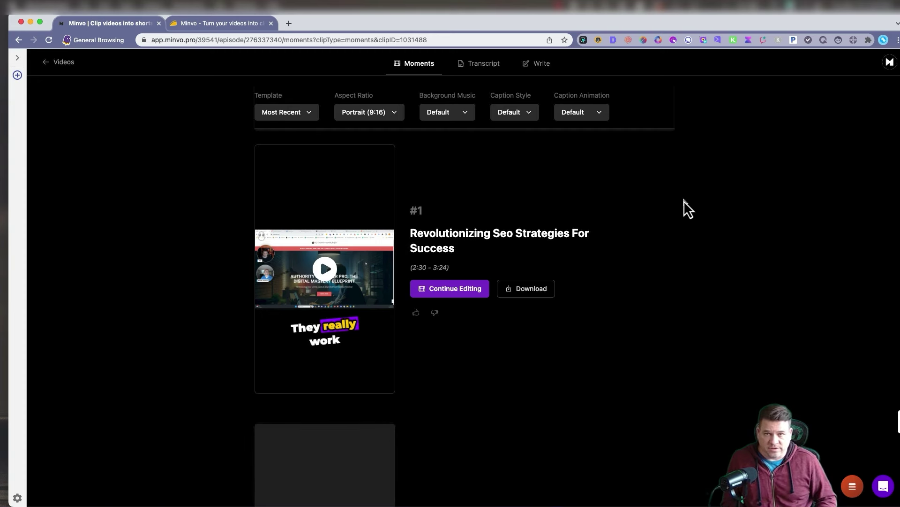
Switch to Minvo's AppSumo page, review the features included in all plans and the three license tiers, and return to Minvo's moments list
left_click(187, 22)
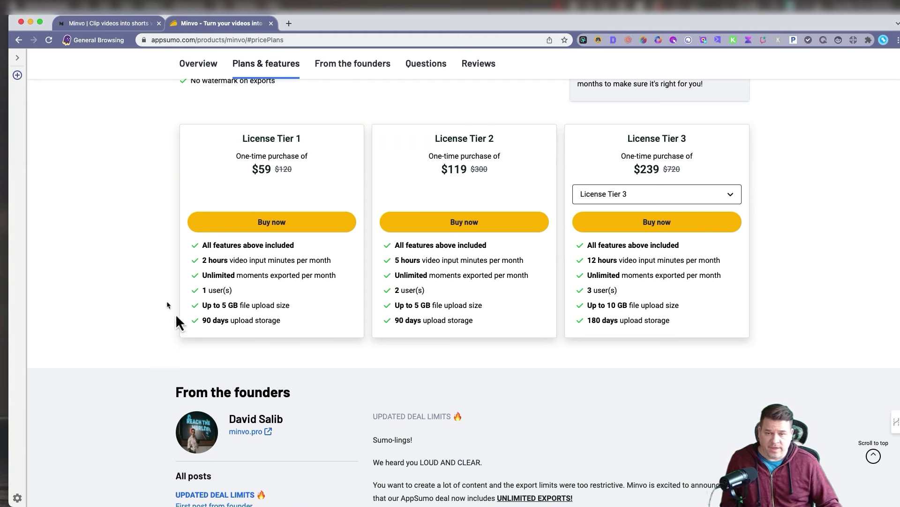
scroll(298, 321, "up", 6)
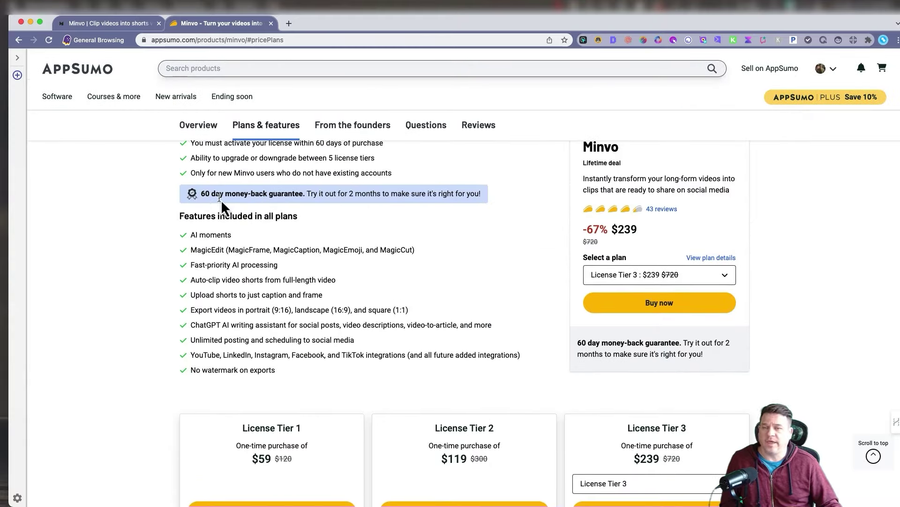
scroll(160, 227, "down", 4)
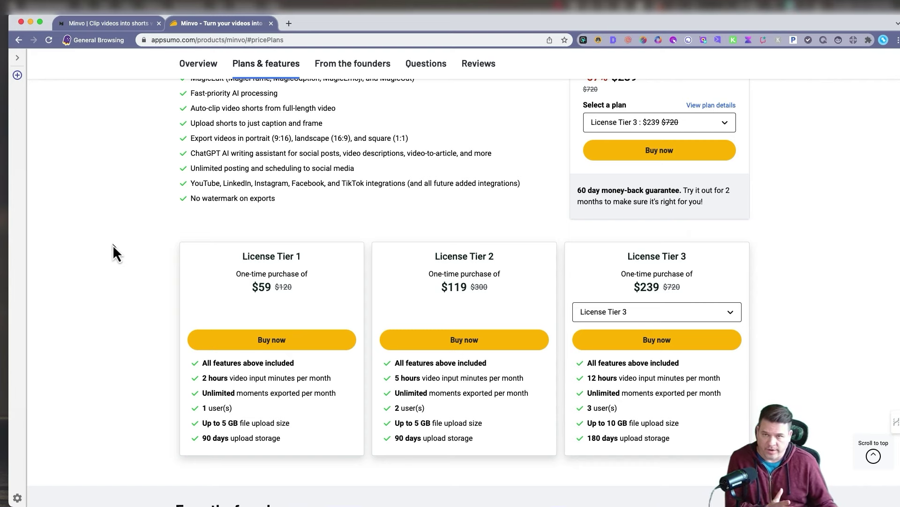
left_click(102, 28)
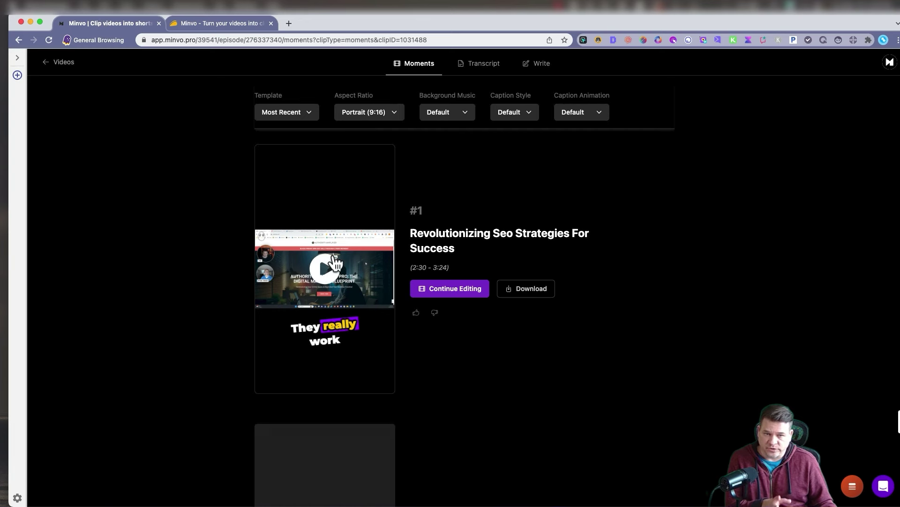